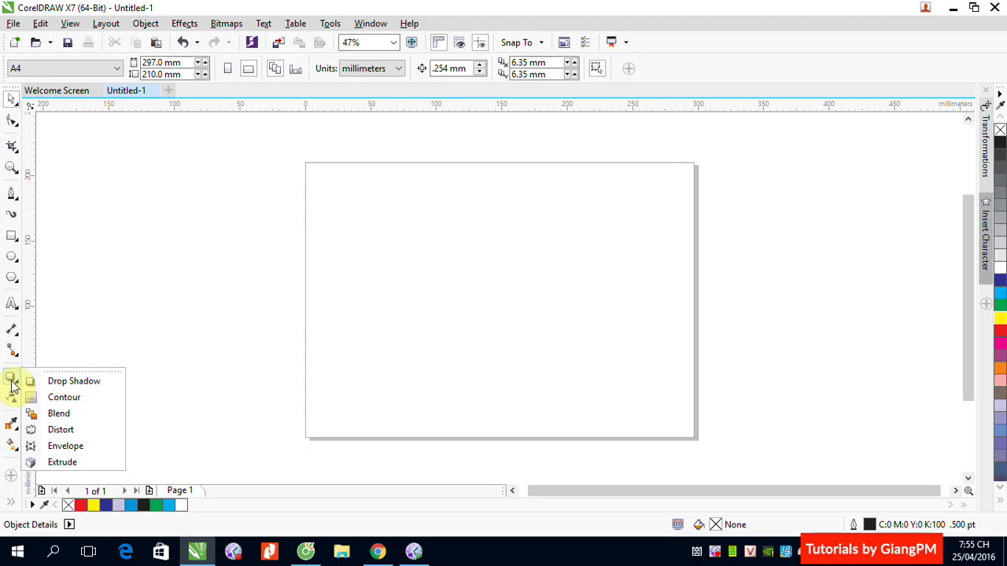
Step: Draw a square about 97 mm wide on the page and nest two smaller concentric copies inside it, the innermost about 25 mm wide
{"action": "mouse_move", "coordinate": [11, 237]}
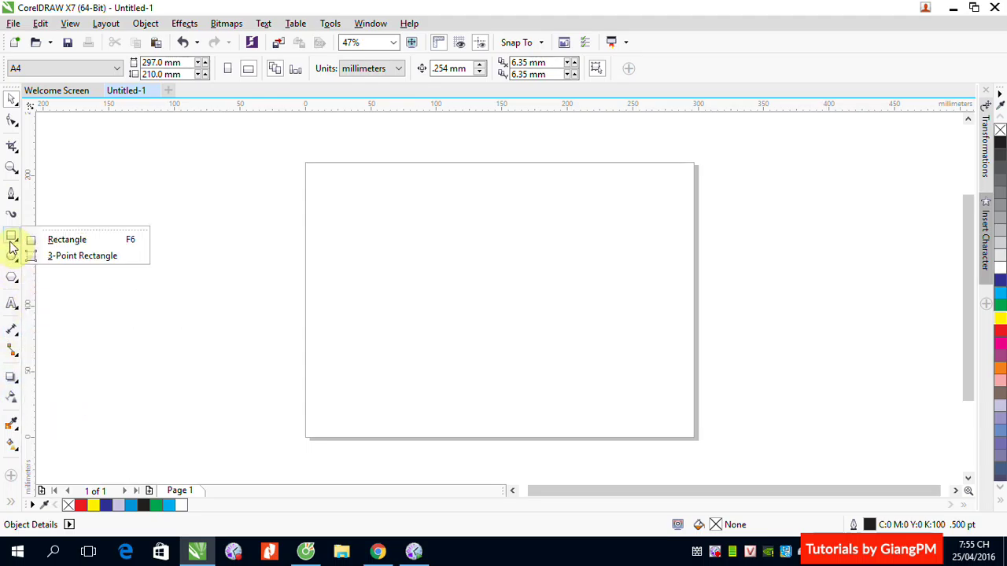
{"action": "left_click", "coordinate": [45, 238]}
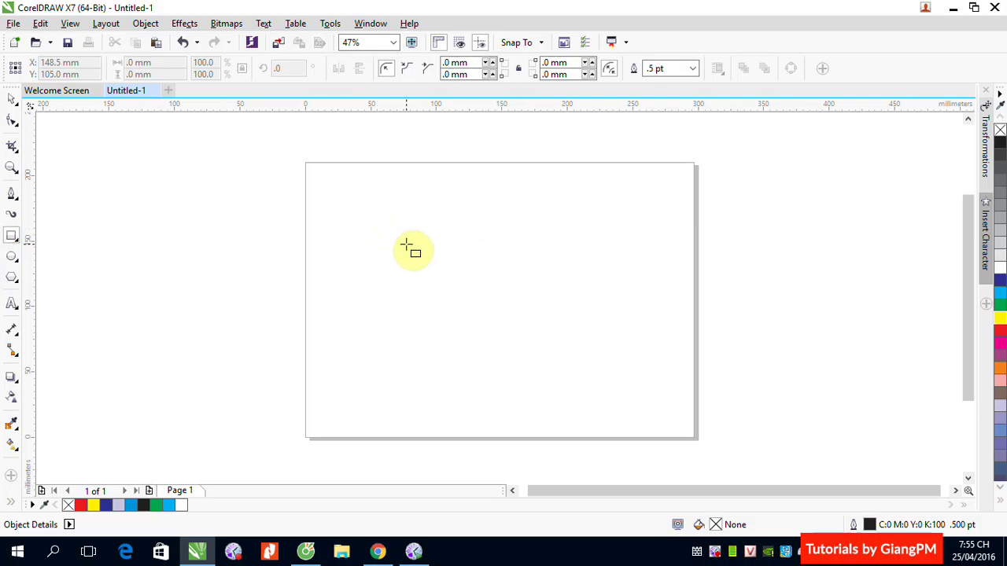
{"action": "left_click_drag", "start_coordinate": [398, 244], "coordinate": [526, 371]}
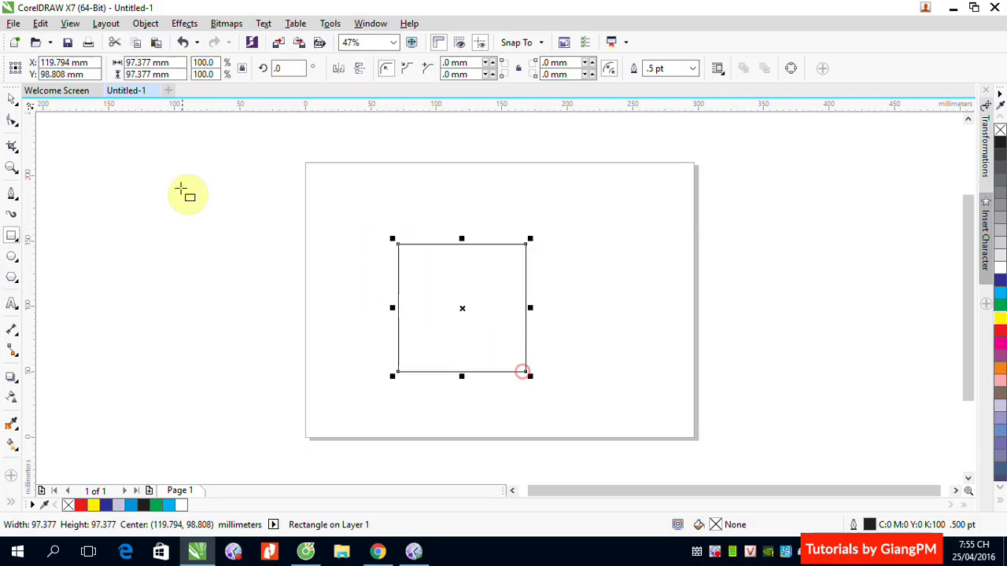
{"action": "left_click", "coordinate": [12, 98]}
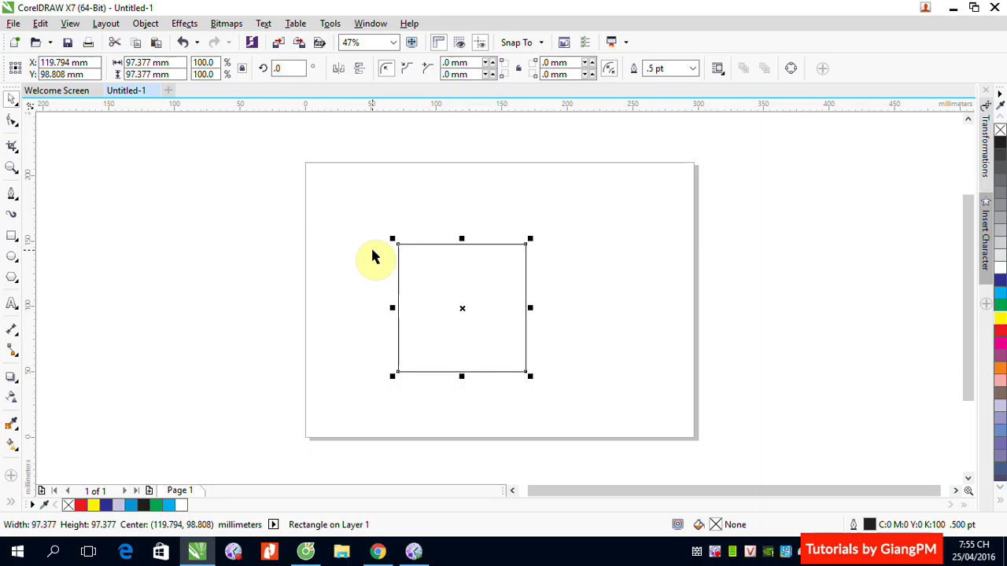
{"action": "left_click_drag", "start_coordinate": [530, 239], "coordinate": [492, 286]}
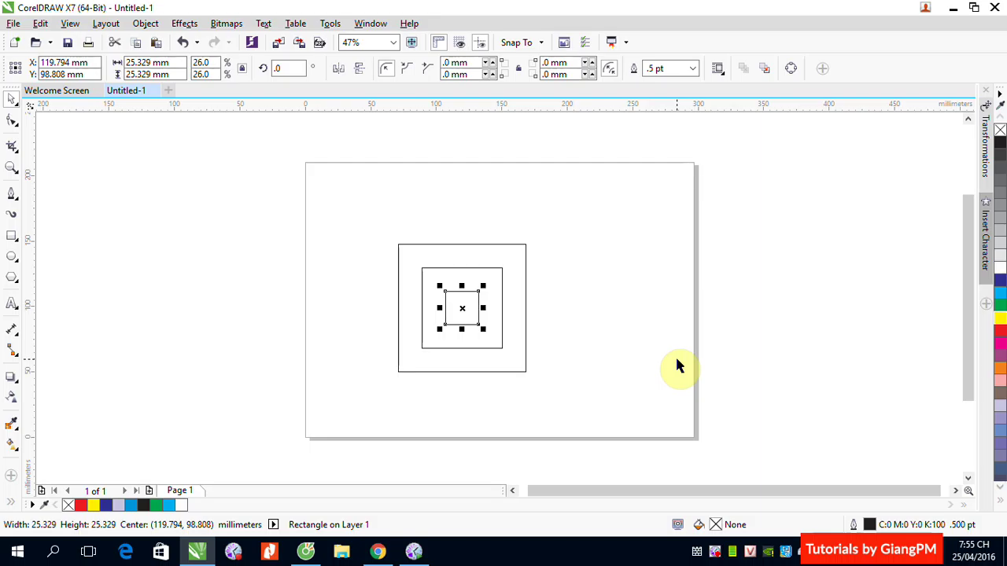
{"action": "left_click", "coordinate": [12, 277]}
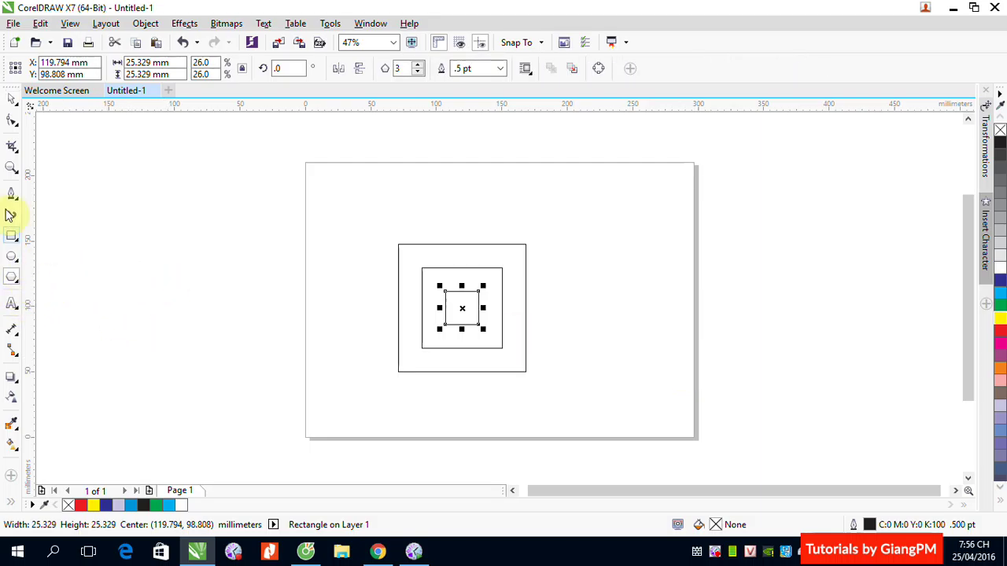
{"action": "left_click", "coordinate": [12, 98]}
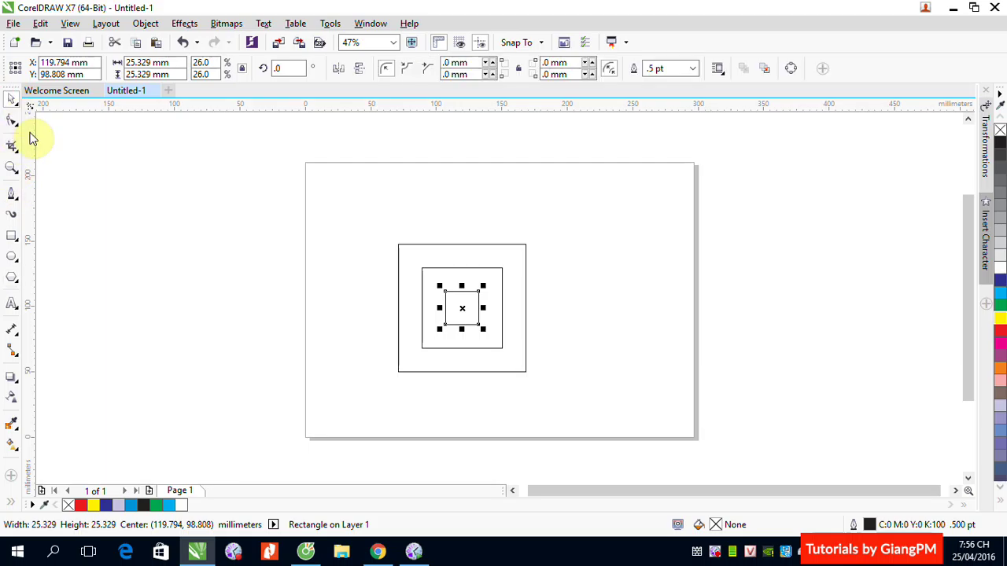
Step: Add a letter "A" as artistic text beside the page, enlarge it to about 139 by 148 mm and outline it in red
{"action": "left_click", "coordinate": [11, 304]}
{"action": "left_click", "coordinate": [163, 301]}
{"action": "type", "text": "A"}
{"action": "left_click", "coordinate": [12, 99]}
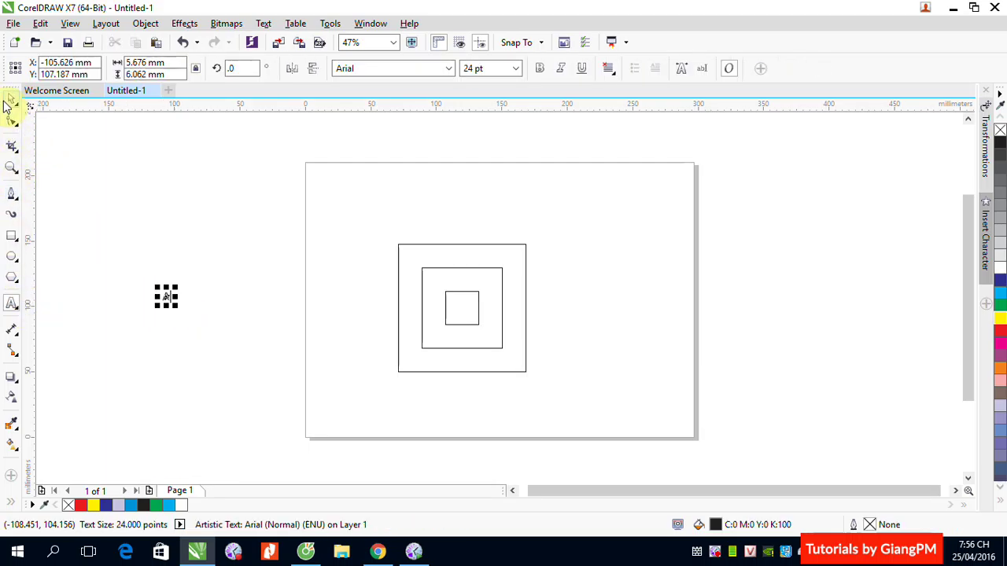
{"action": "left_click_drag", "start_coordinate": [175, 287], "coordinate": [264, 197]}
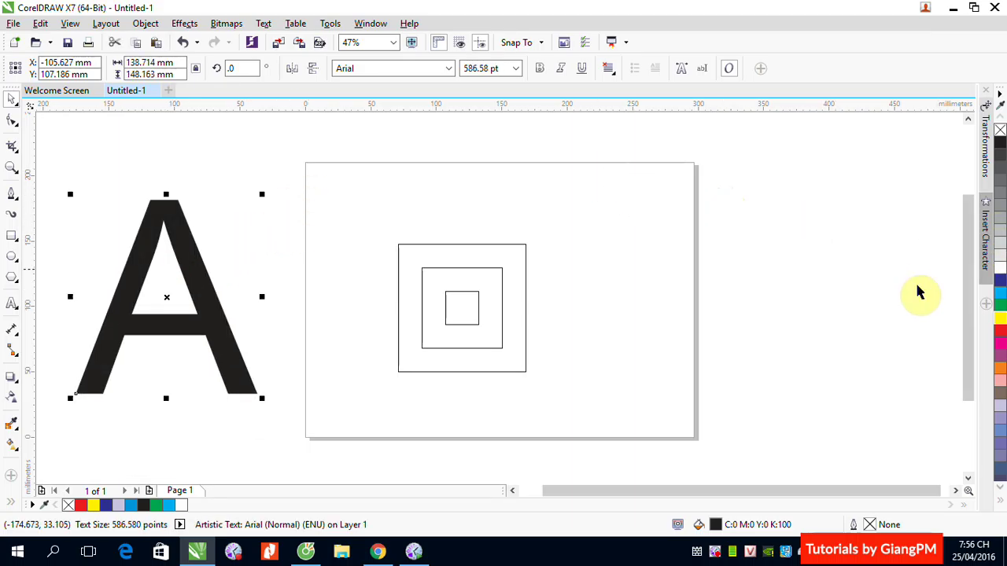
{"action": "right_click", "coordinate": [997, 337]}
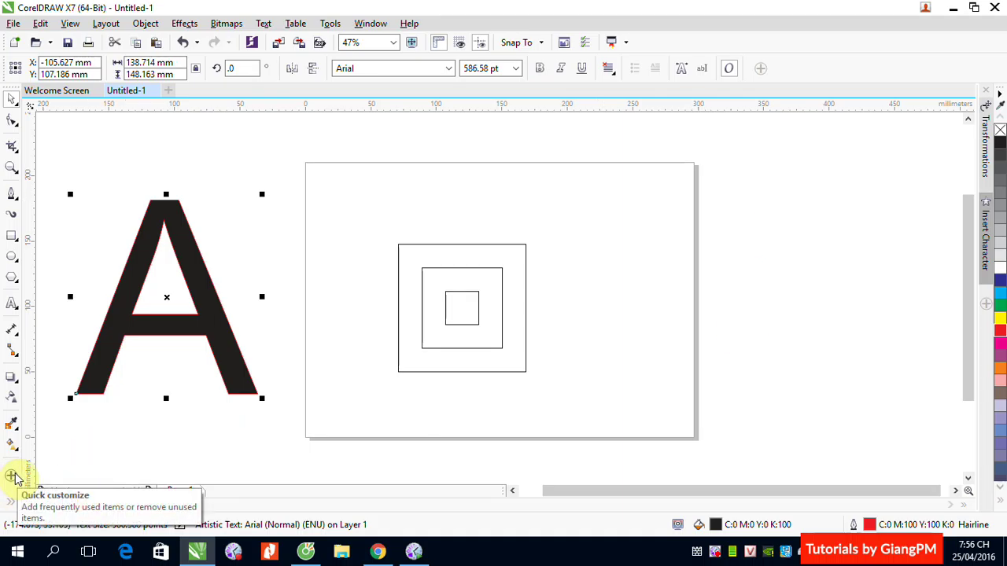
{"action": "key", "text": "shift+F11"}
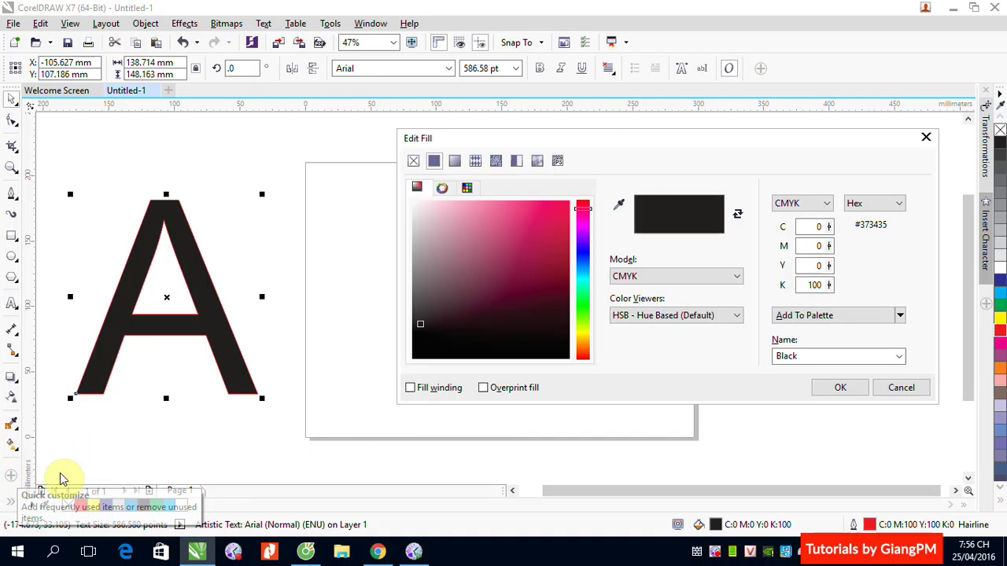
{"action": "left_click", "coordinate": [901, 387]}
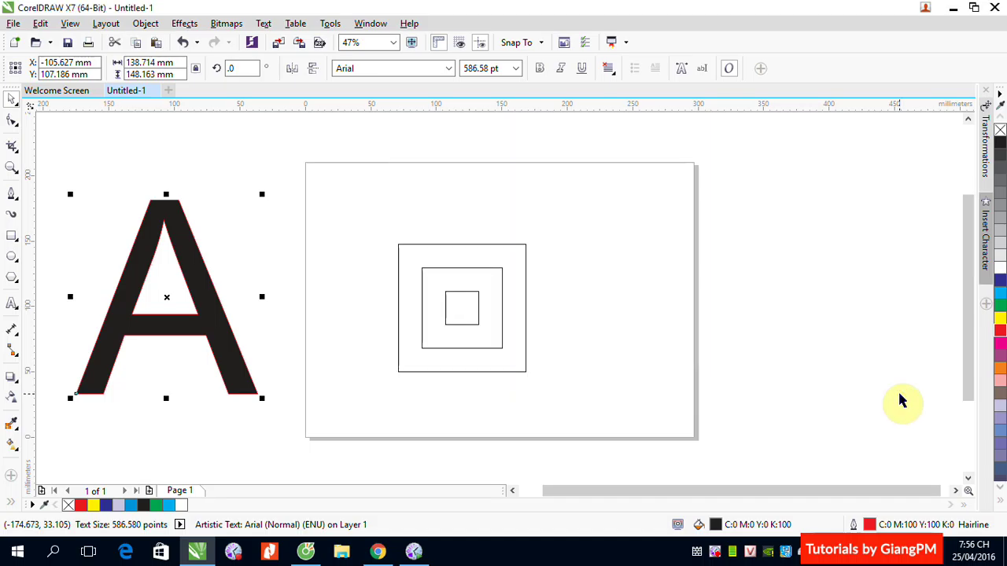
{"action": "key", "text": "F11"}
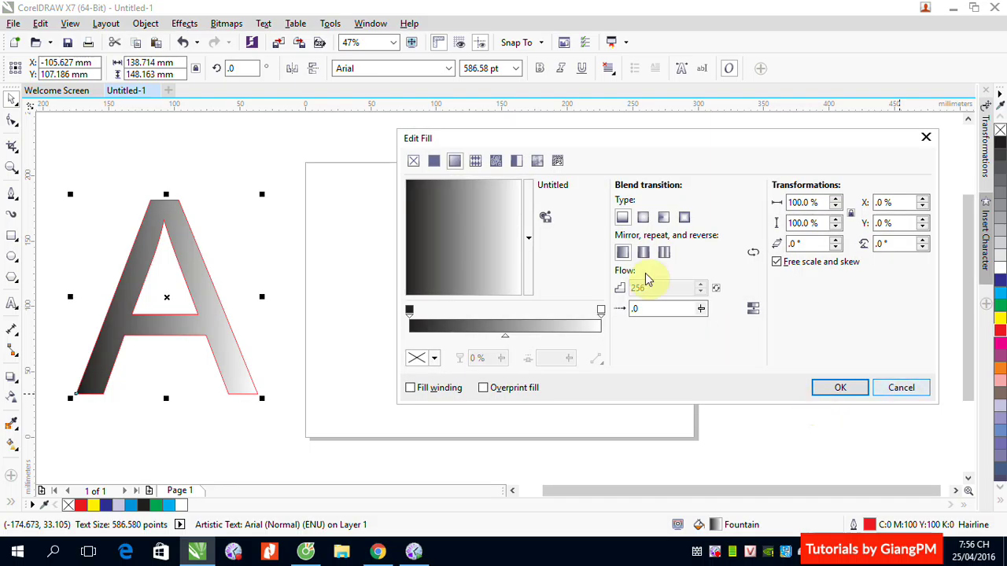
{"action": "left_click", "coordinate": [901, 387]}
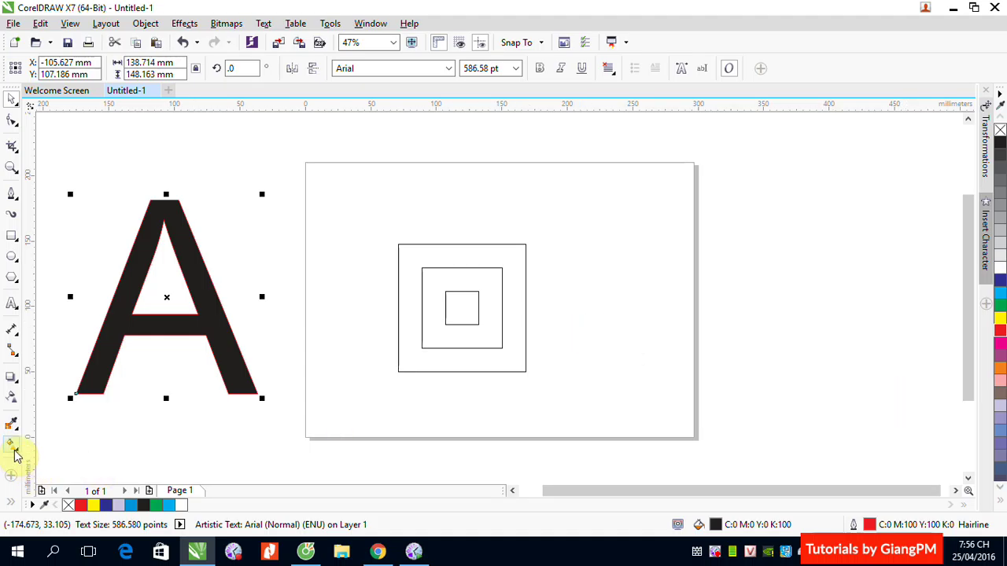
Step: Set the outline width of the letter "A" to 8 pt
{"action": "left_click", "coordinate": [11, 505]}
{"action": "left_click", "coordinate": [34, 459]}
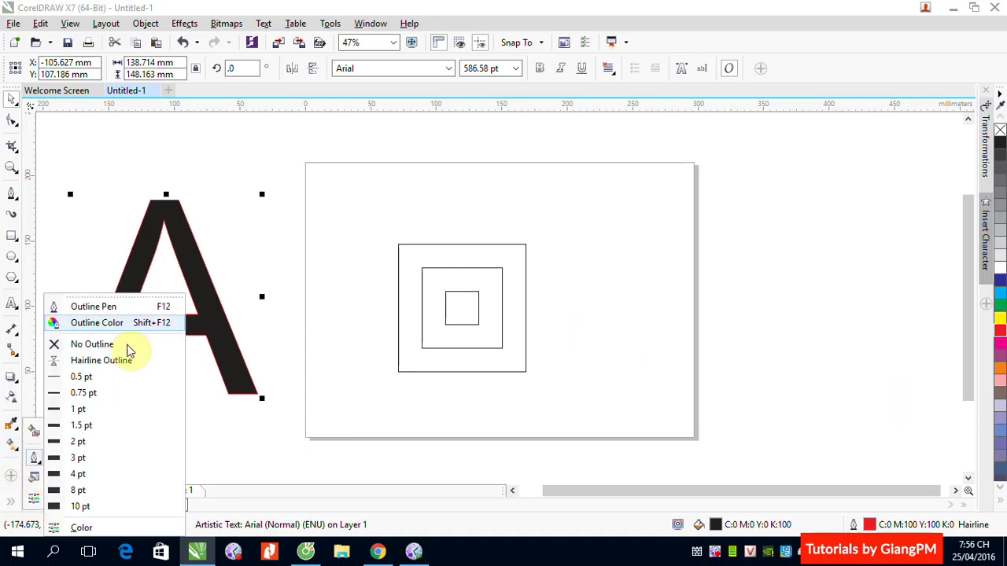
{"action": "left_click", "coordinate": [78, 490]}
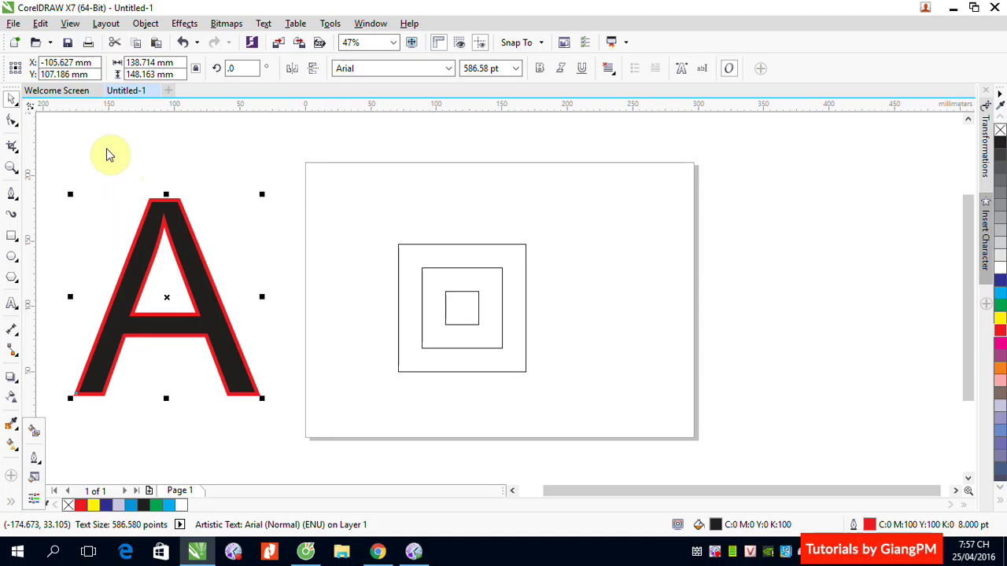
Step: Convert the letter's red outline to a separate object and deselect it
{"action": "left_click", "coordinate": [154, 22]}
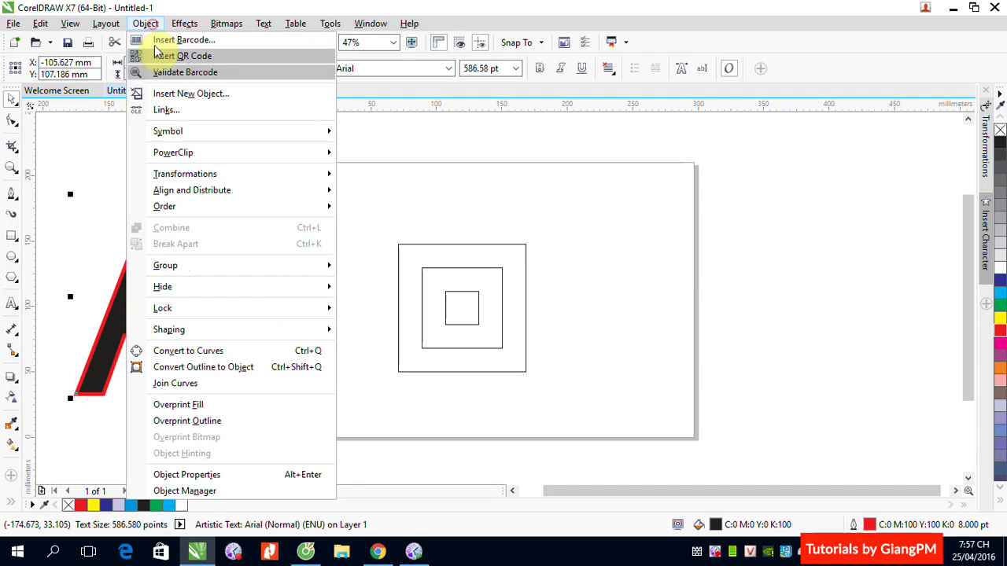
{"action": "left_click", "coordinate": [212, 376]}
{"action": "left_click", "coordinate": [264, 282]}
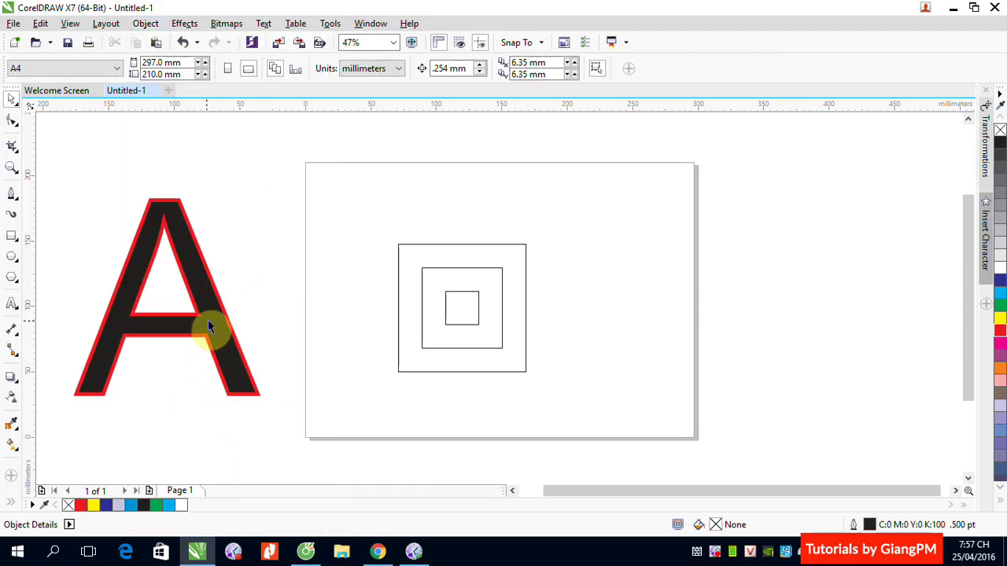
Step: Move the black letter away from its red outline shape, select the outline shape, and undo the move
{"action": "left_click_drag", "start_coordinate": [208, 322], "coordinate": [332, 275]}
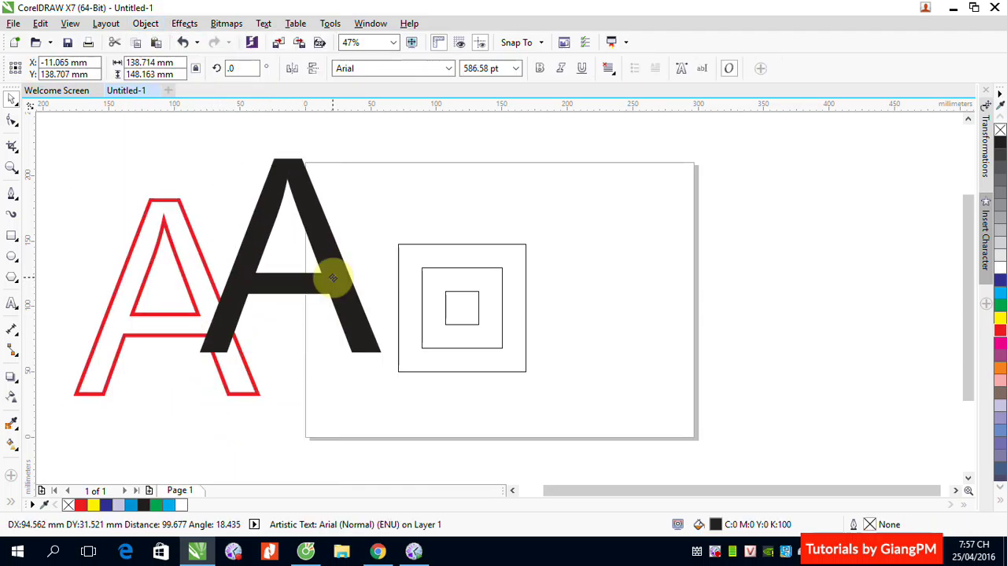
{"action": "left_click", "coordinate": [212, 286]}
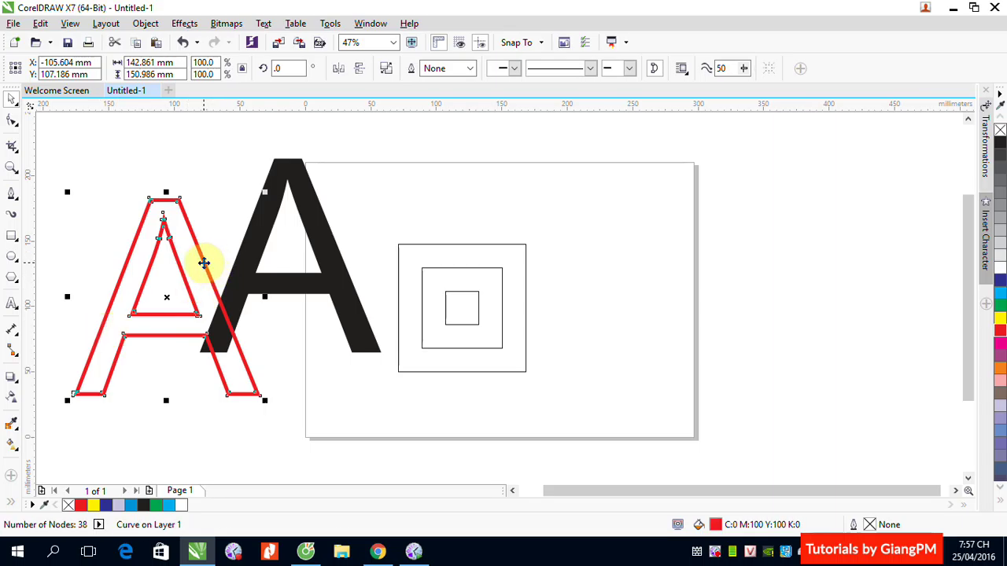
{"action": "key", "text": "ctrl+z"}
{"action": "left_click", "coordinate": [248, 202]}
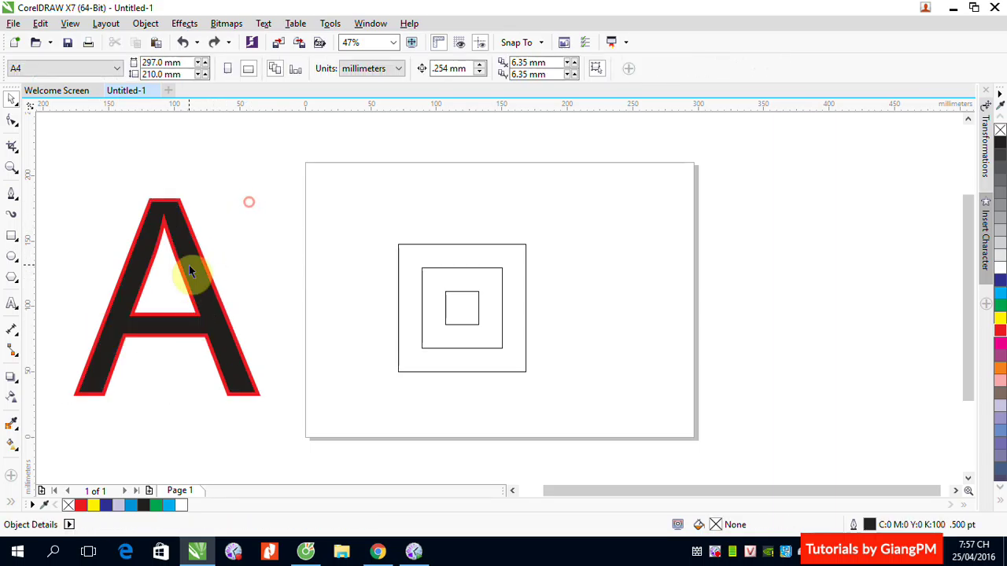
Step: Select the black letter together with its red outline object and weld them into a single shape
{"action": "left_click", "coordinate": [189, 268]}
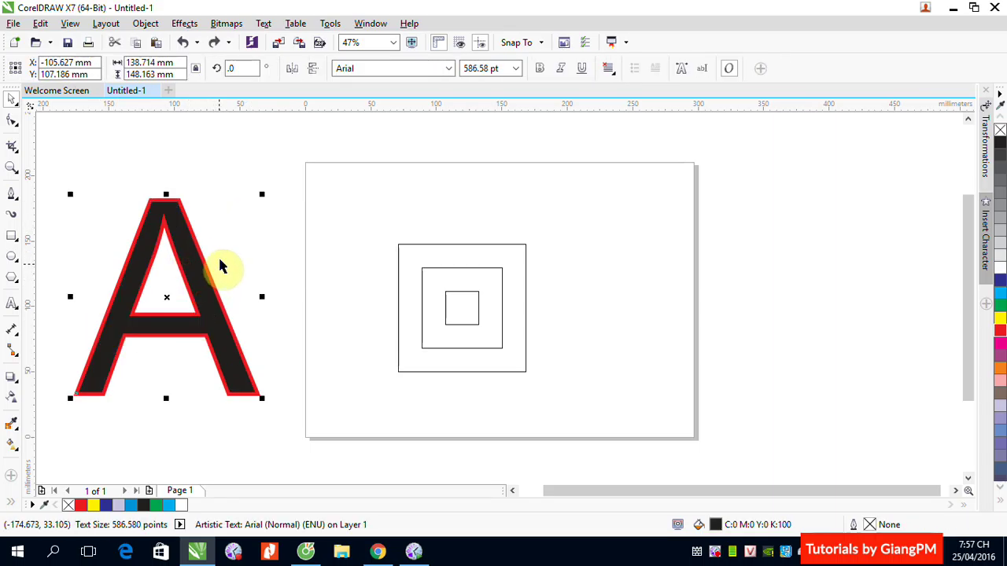
{"action": "left_click", "coordinate": [244, 239]}
{"action": "left_click_drag", "start_coordinate": [56, 180], "coordinate": [276, 408]}
{"action": "left_click", "coordinate": [411, 68]}
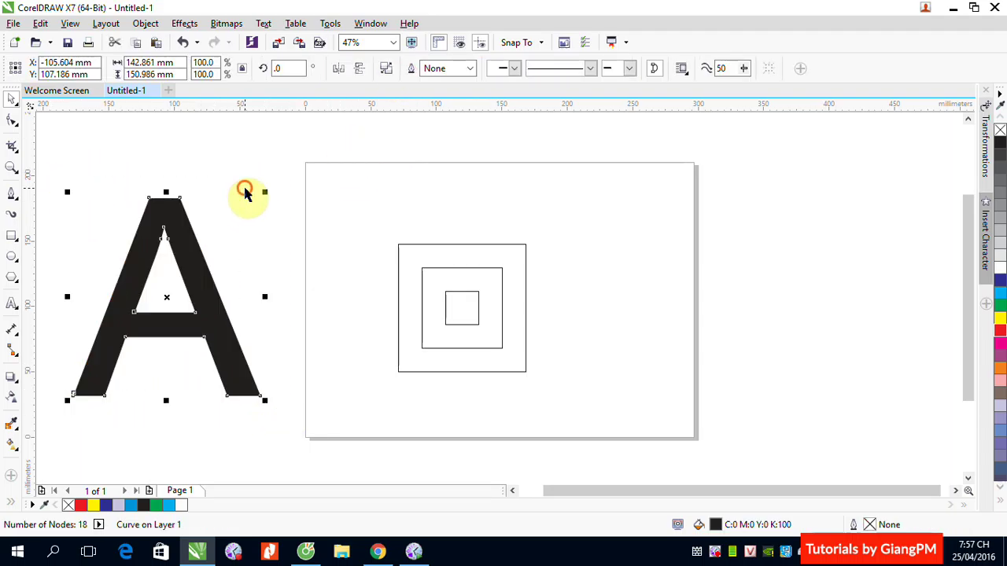
Step: Fill the welded letter shape with red and place the original black text letter in front of it
{"action": "left_click", "coordinate": [196, 276]}
{"action": "left_click", "coordinate": [1000, 334]}
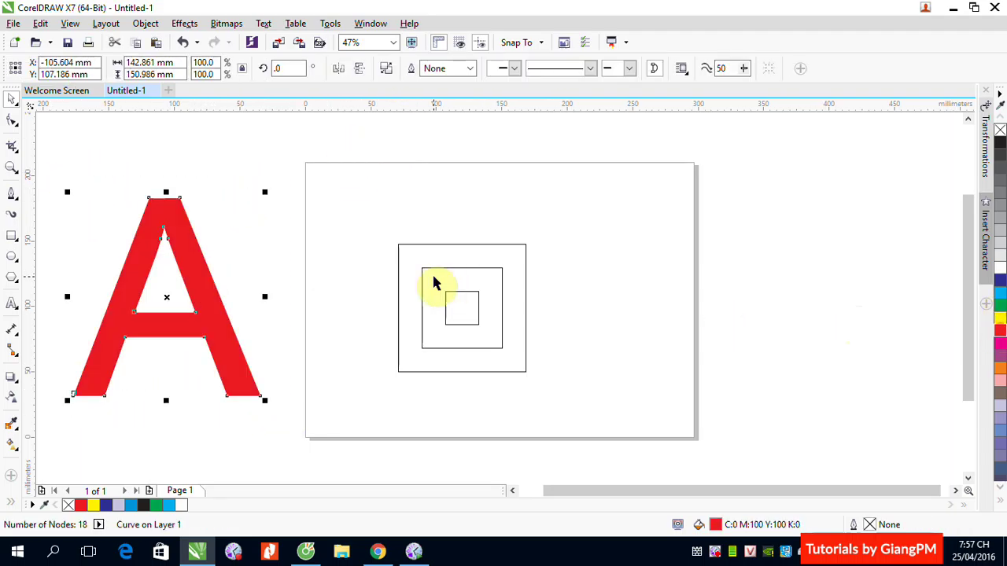
{"action": "key", "text": "Delete"}
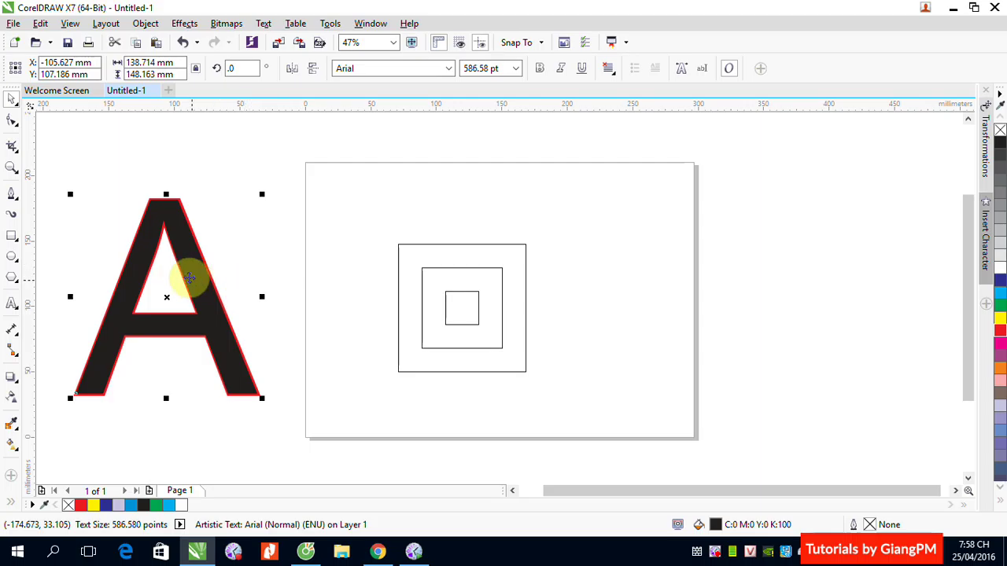
{"action": "left_click", "coordinate": [288, 207]}
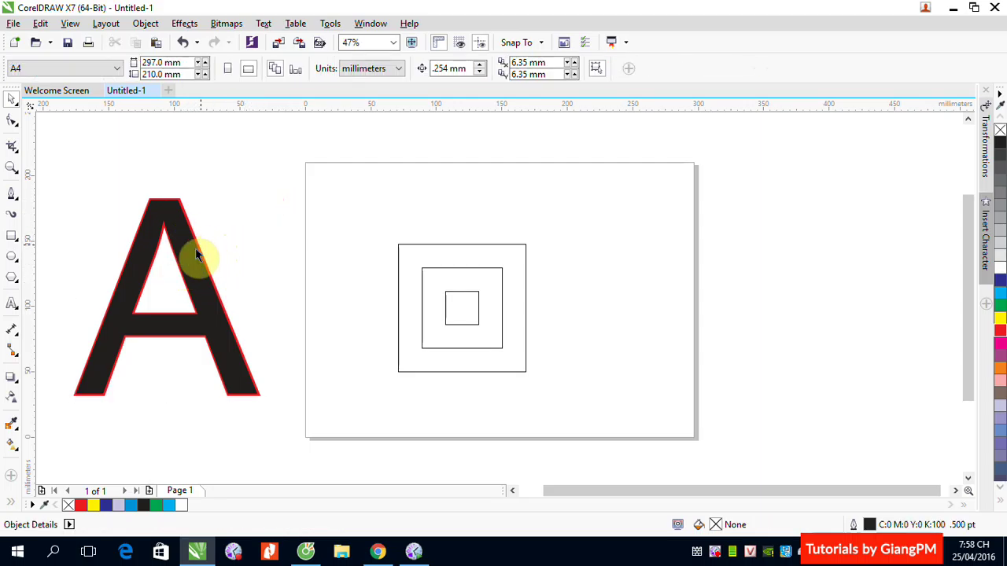
Step: Move the black letter off the red shape onto the page edge and select each letter to compare their sizes
{"action": "left_click_drag", "start_coordinate": [197, 258], "coordinate": [346, 241]}
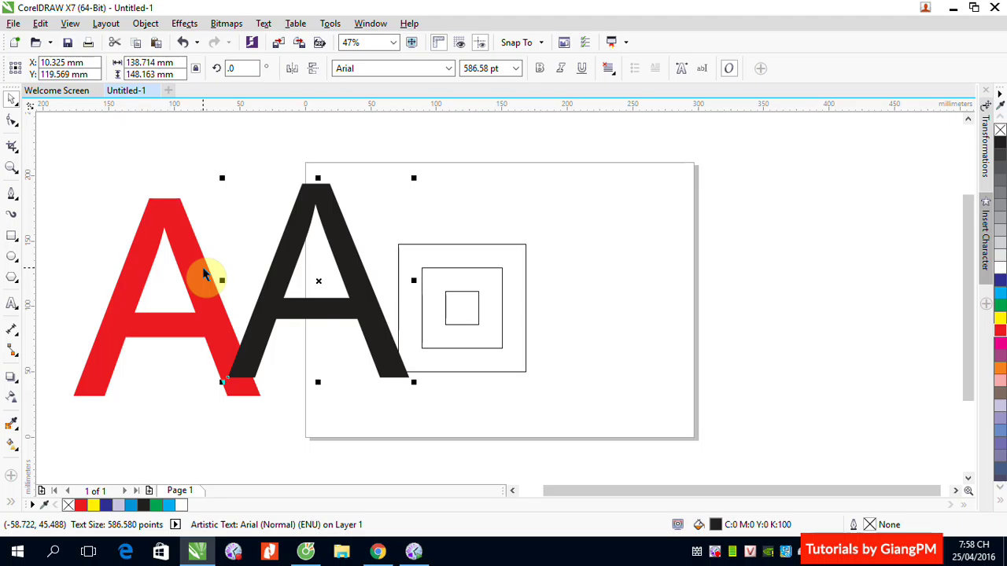
{"action": "left_click", "coordinate": [178, 232]}
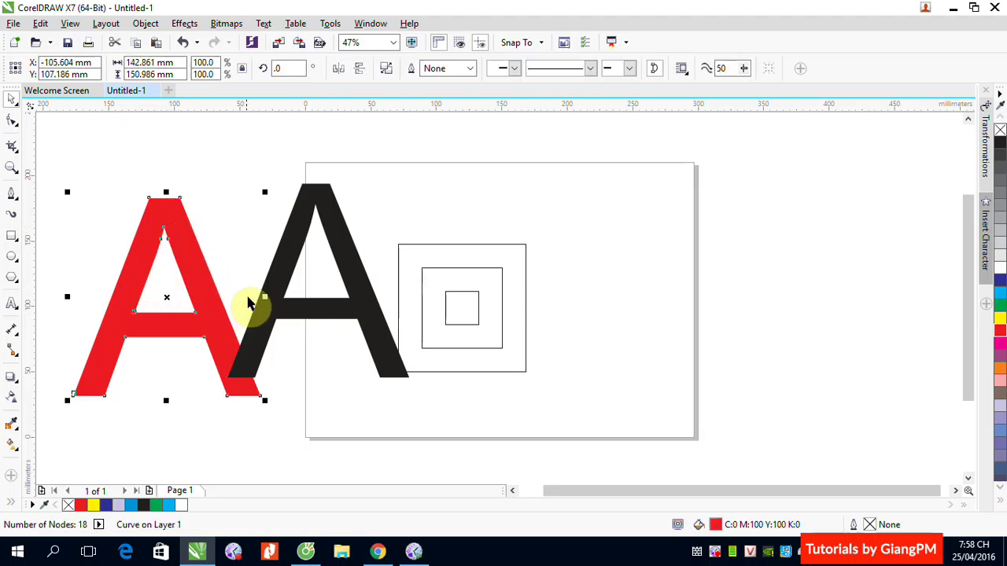
{"action": "left_click", "coordinate": [291, 267]}
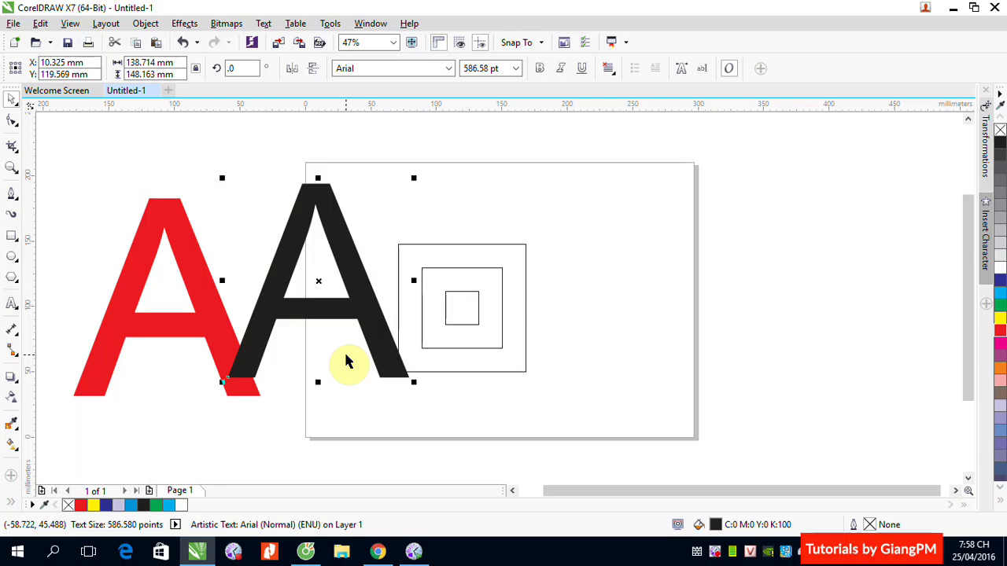
Step: Delete the red letter shape and move the black letter back to the empty area beside the page
{"action": "left_click", "coordinate": [181, 237]}
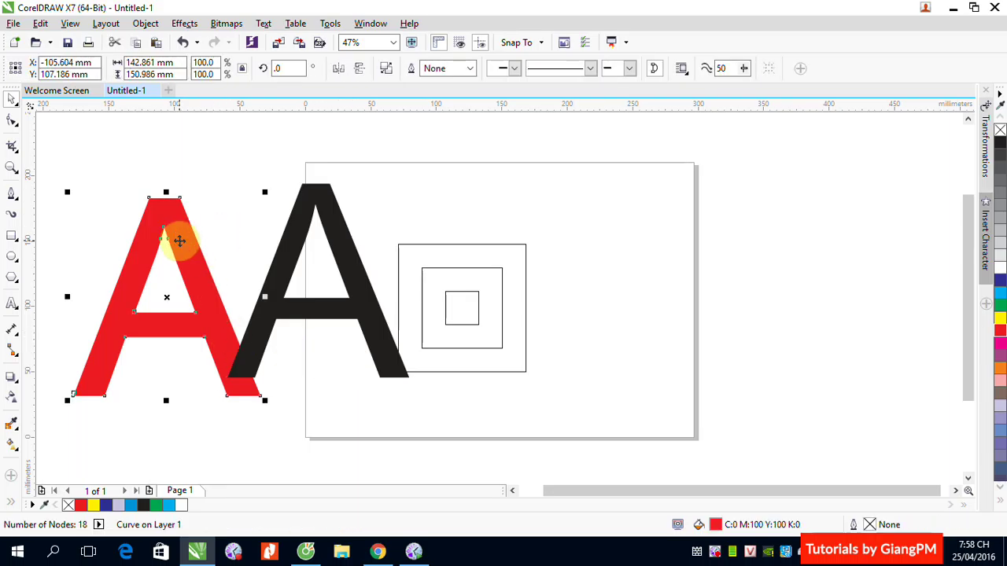
{"action": "key", "text": "Delete"}
{"action": "left_click_drag", "start_coordinate": [354, 288], "coordinate": [196, 279]}
Step: Activate the Contour tool for the letter "A" and examine its contour direction options
{"action": "left_click", "coordinate": [14, 379]}
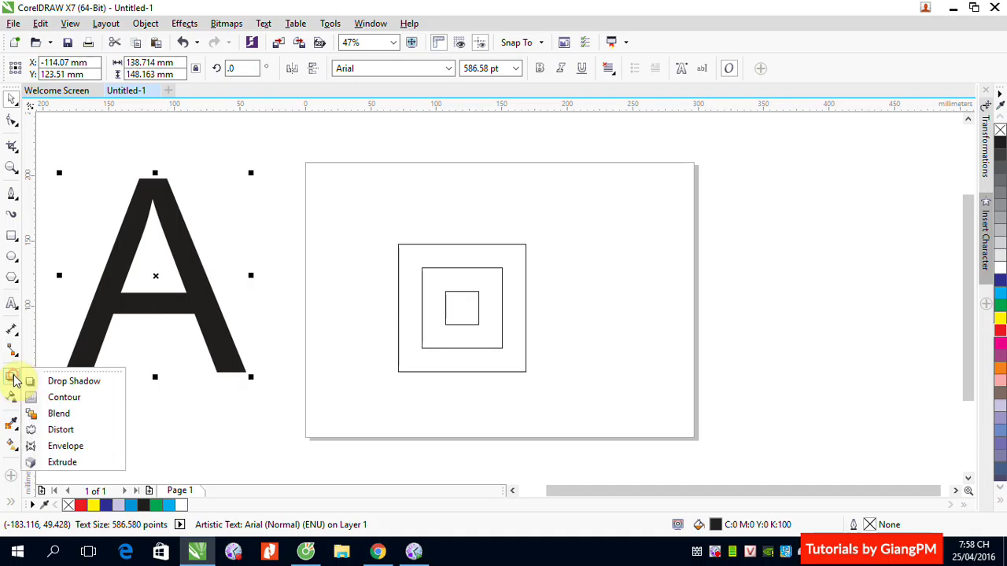
{"action": "left_click", "coordinate": [69, 399]}
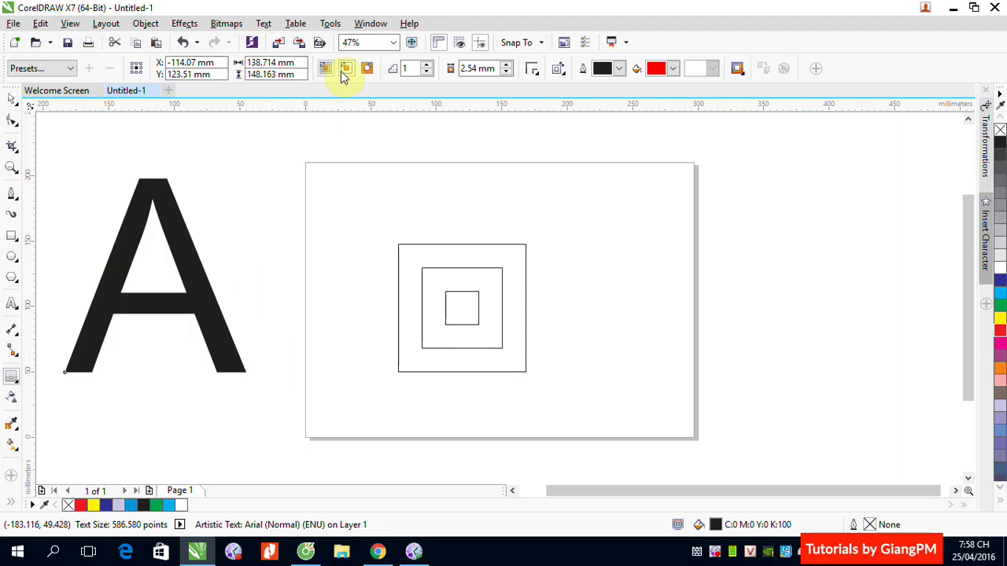
{"action": "left_click", "coordinate": [367, 70]}
{"action": "left_click", "coordinate": [346, 70]}
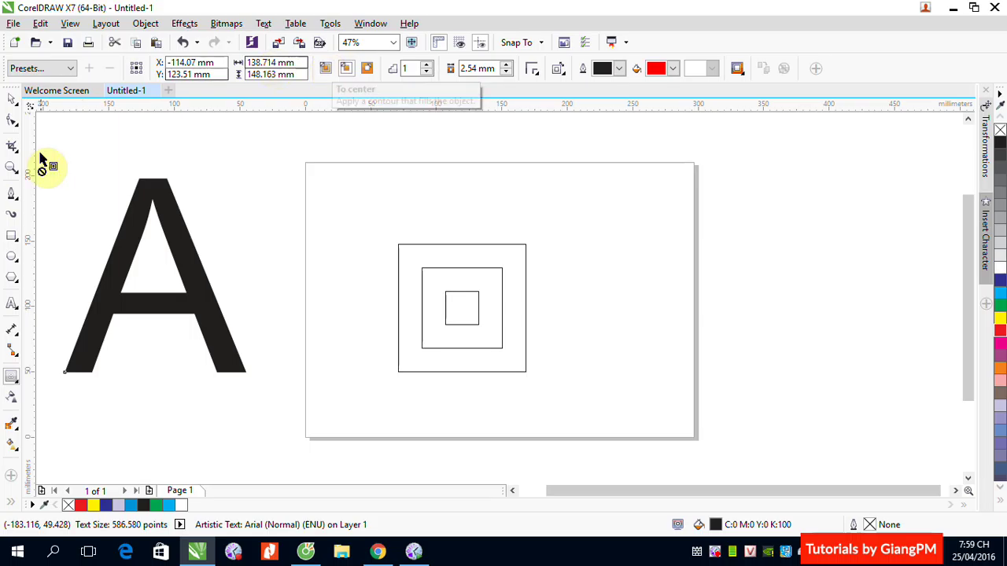
Step: Delete the two inner squares so that only the outermost square remains on the page
{"action": "left_click", "coordinate": [12, 99]}
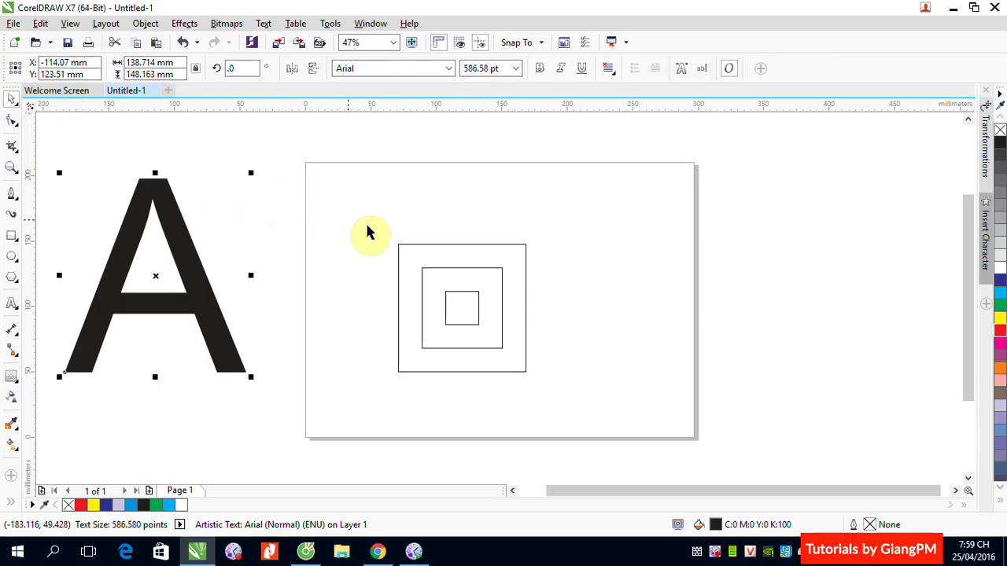
{"action": "left_click", "coordinate": [454, 293]}
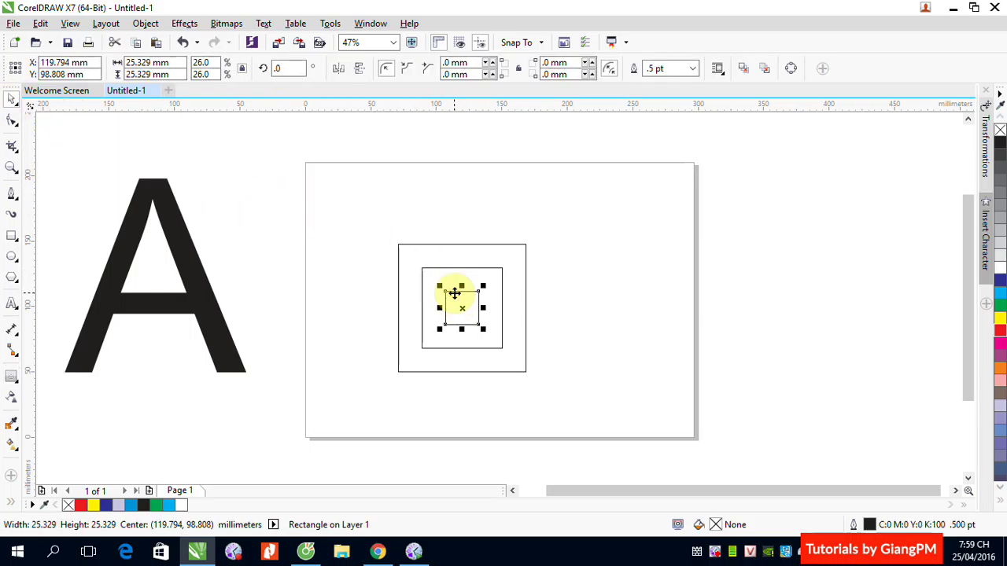
{"action": "key", "text": "Delete"}
{"action": "left_click", "coordinate": [473, 270]}
{"action": "left_click", "coordinate": [493, 270]}
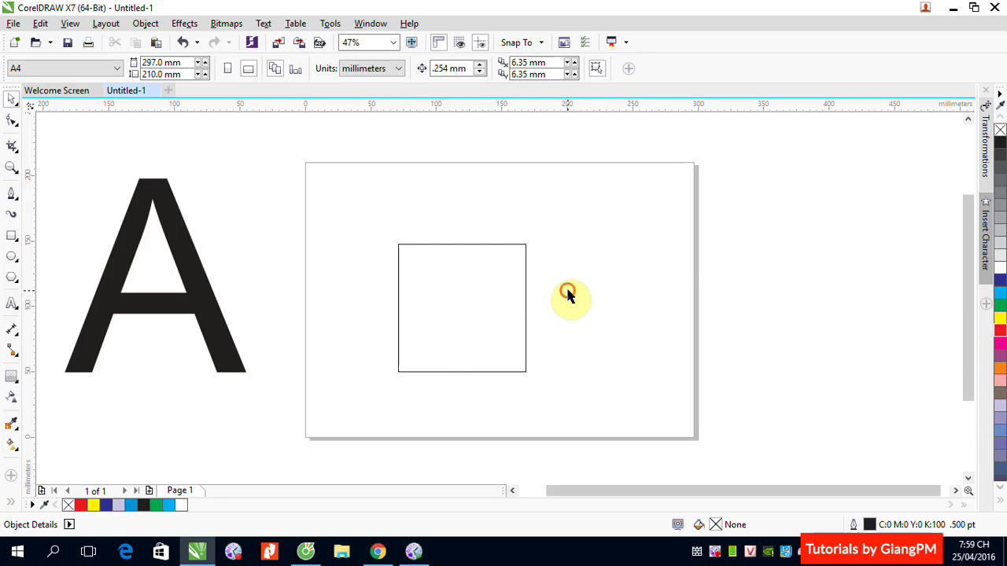
Step: Fill the remaining square with red and move it slightly toward the upper-left part of the page
{"action": "left_click", "coordinate": [527, 288]}
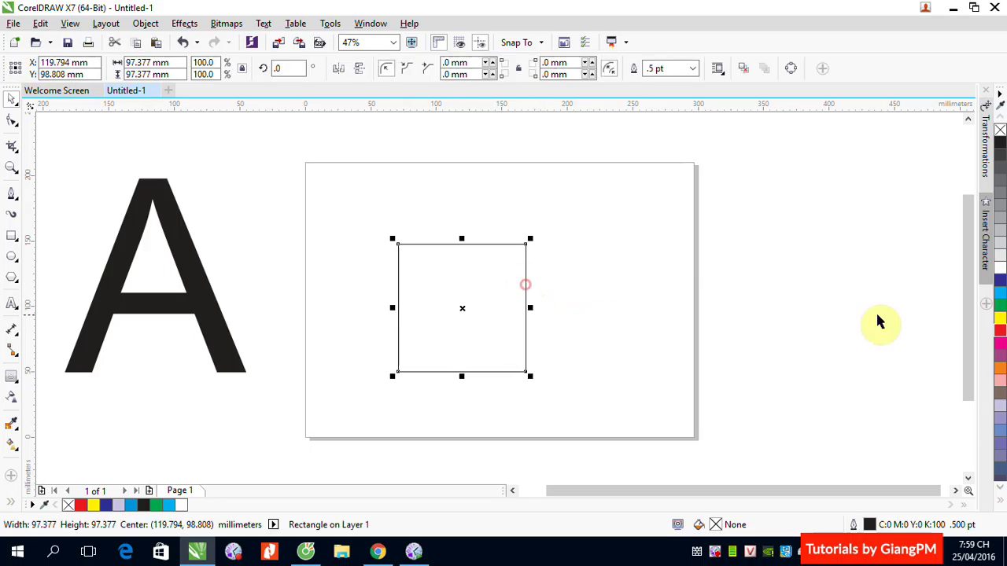
{"action": "left_click", "coordinate": [999, 330]}
{"action": "left_click_drag", "start_coordinate": [479, 299], "coordinate": [471, 267]}
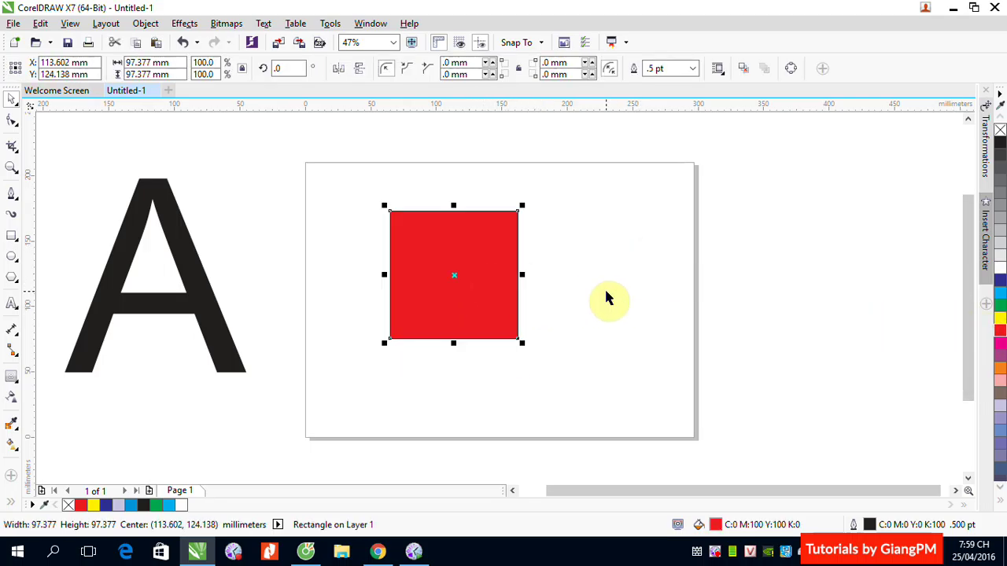
Step: Apply a one-step outside contour to the red square and set the contour's fill color to yellow
{"action": "left_click", "coordinate": [12, 379]}
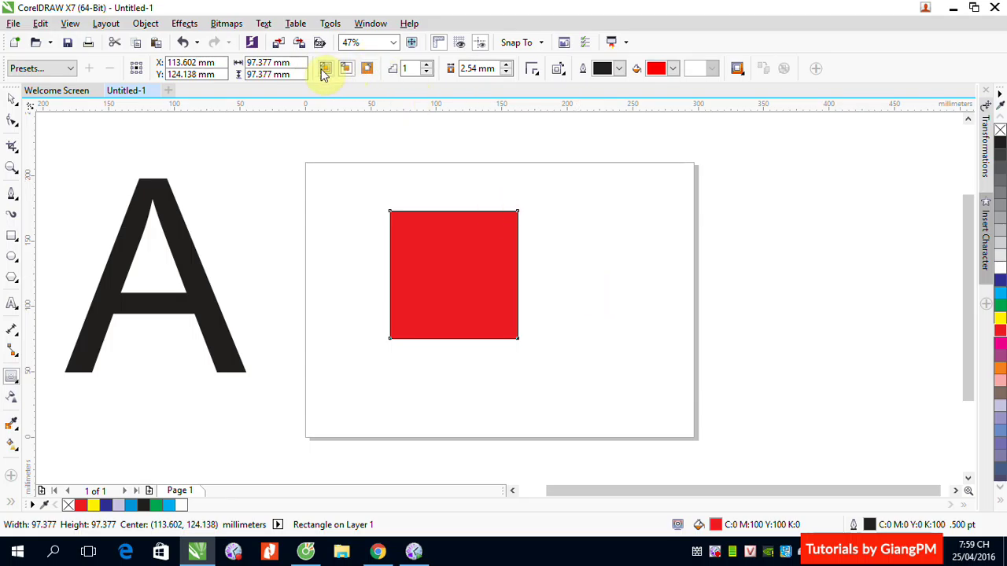
{"action": "left_click", "coordinate": [367, 69]}
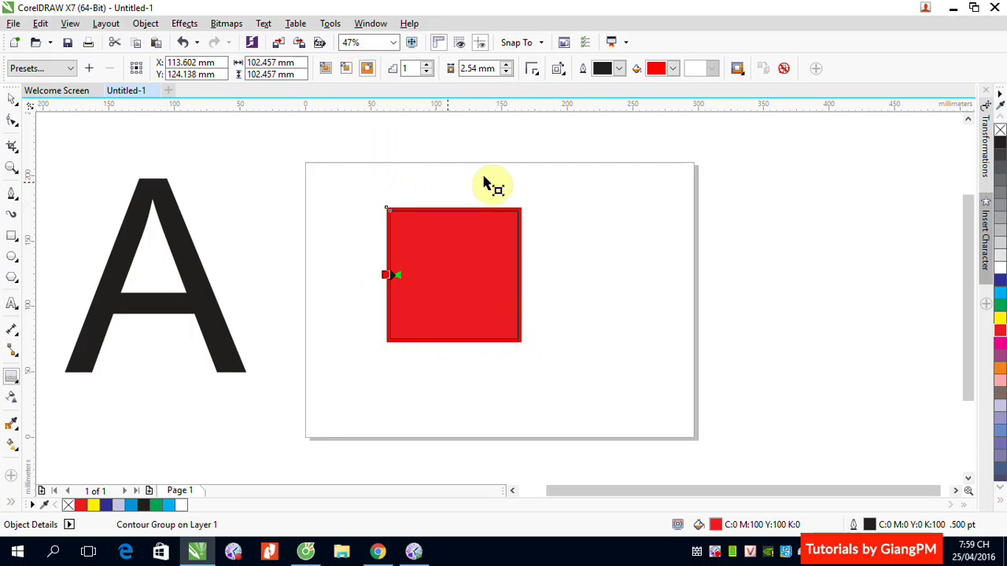
{"action": "left_click", "coordinate": [673, 69]}
{"action": "left_click", "coordinate": [676, 109]}
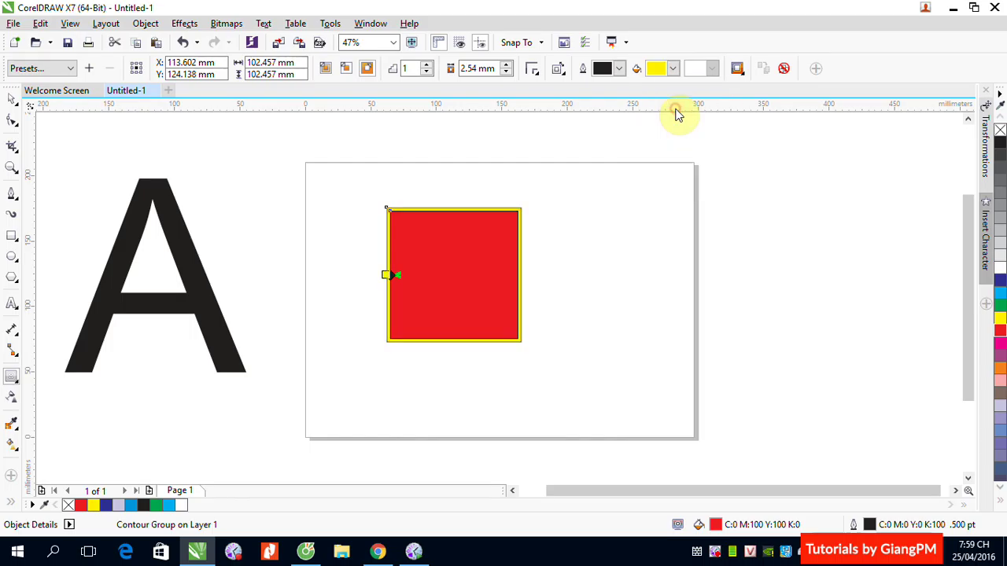
{"action": "left_click", "coordinate": [492, 220]}
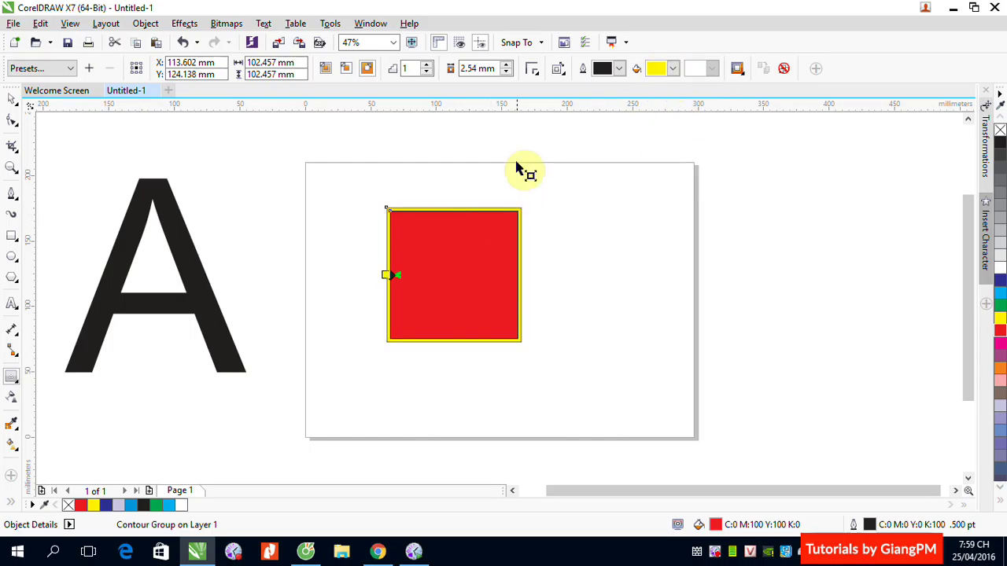
{"action": "left_click_drag", "start_coordinate": [484, 220], "coordinate": [449, 251]}
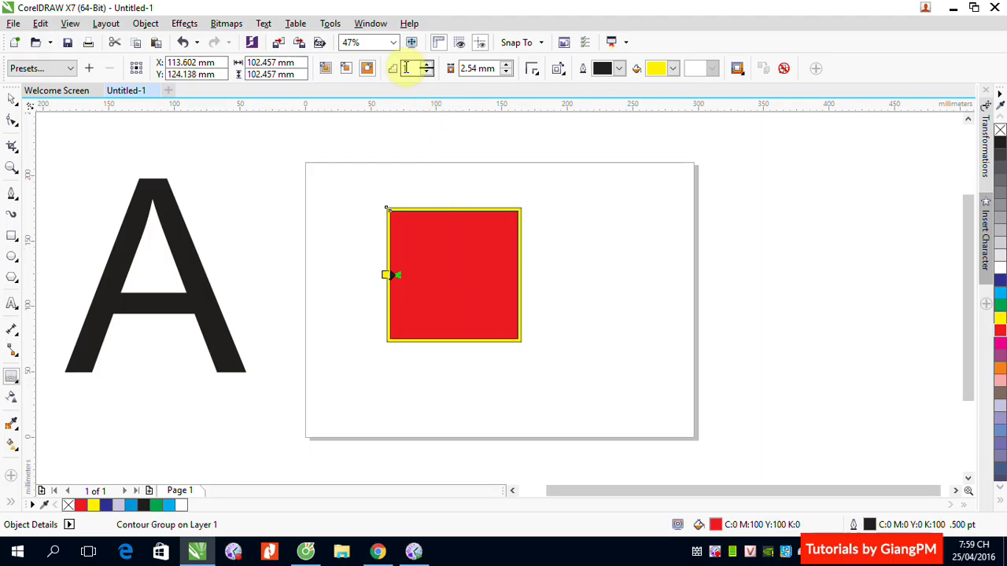
Step: Set the red square's contour offset to 10 mm
{"action": "double_click", "coordinate": [473, 68]}
{"action": "type", "text": "10"}
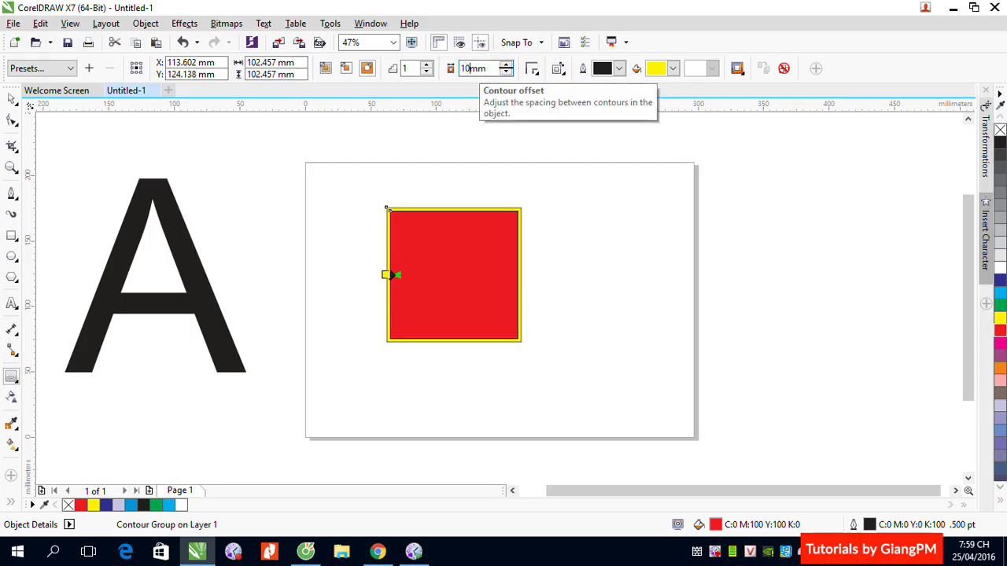
{"action": "key", "text": "Return"}
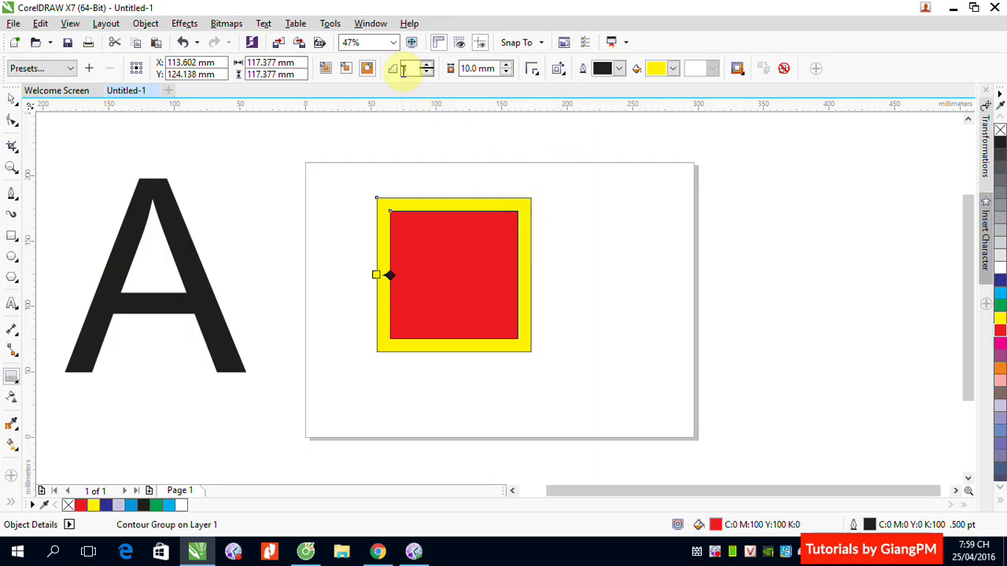
Step: Set the red square's contour offset to 5 mm and the number of contour steps to 2
{"action": "double_click", "coordinate": [473, 70]}
{"action": "type", "text": "5"}
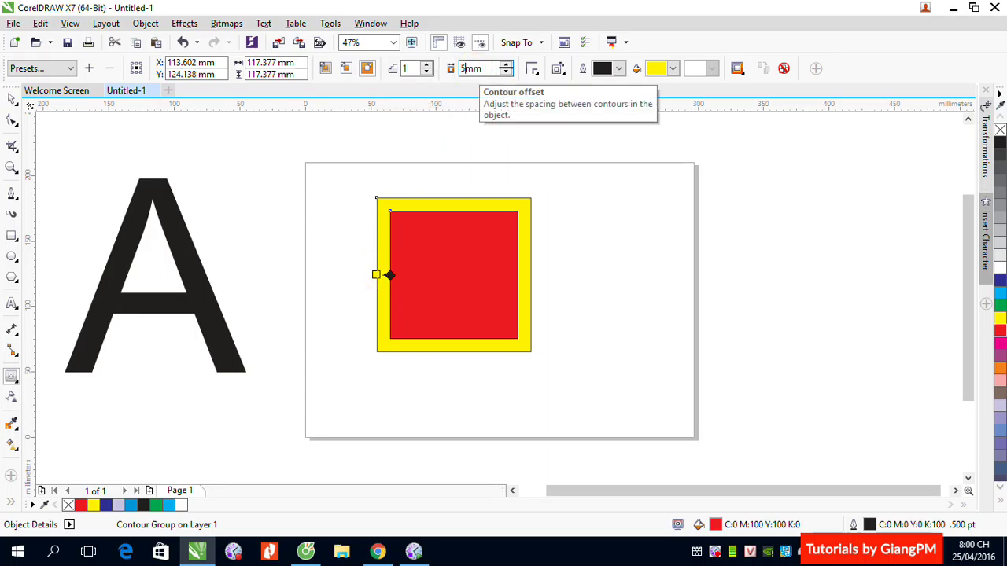
{"action": "key", "text": "Return"}
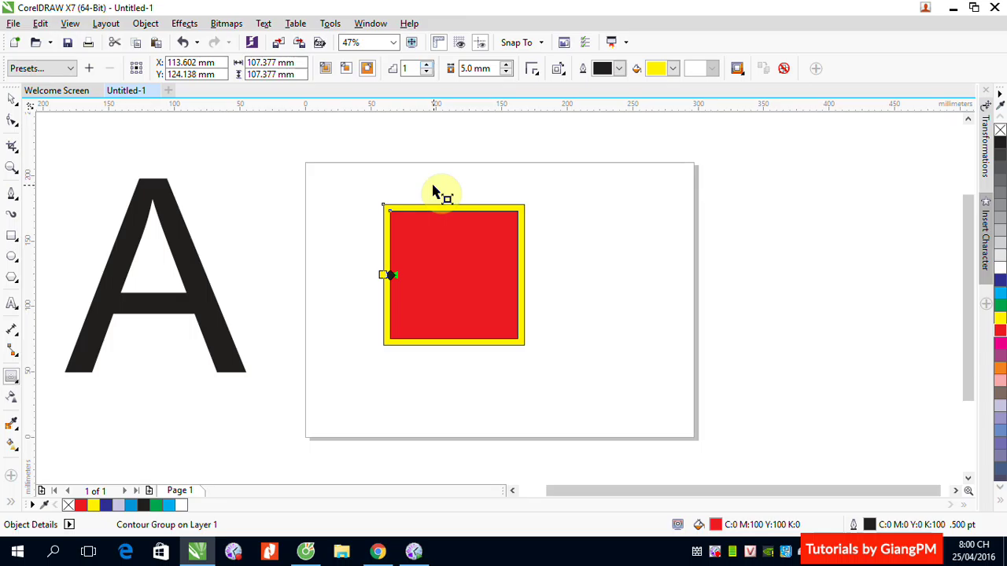
{"action": "left_click", "coordinate": [427, 65]}
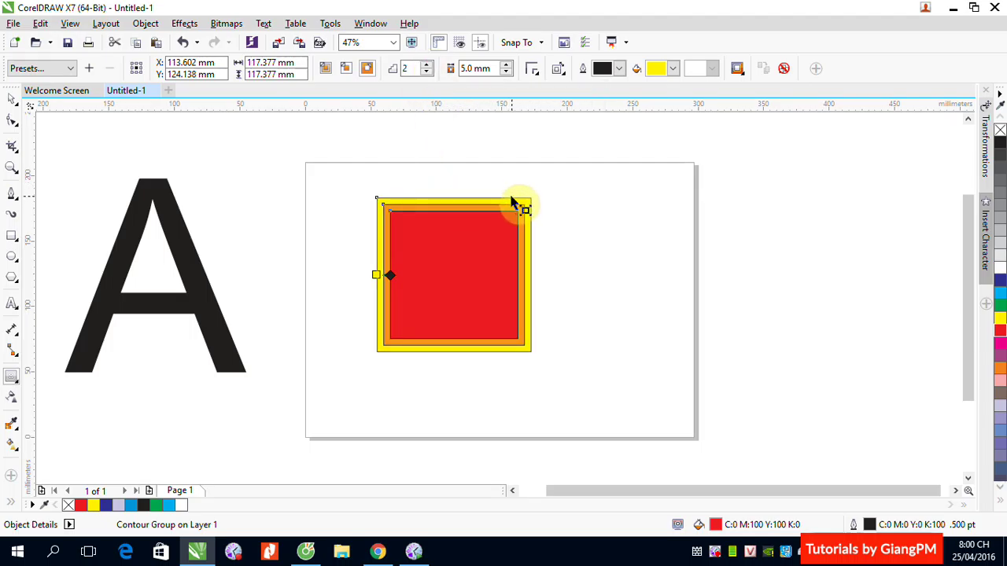
{"action": "left_click_drag", "start_coordinate": [511, 203], "coordinate": [507, 202]}
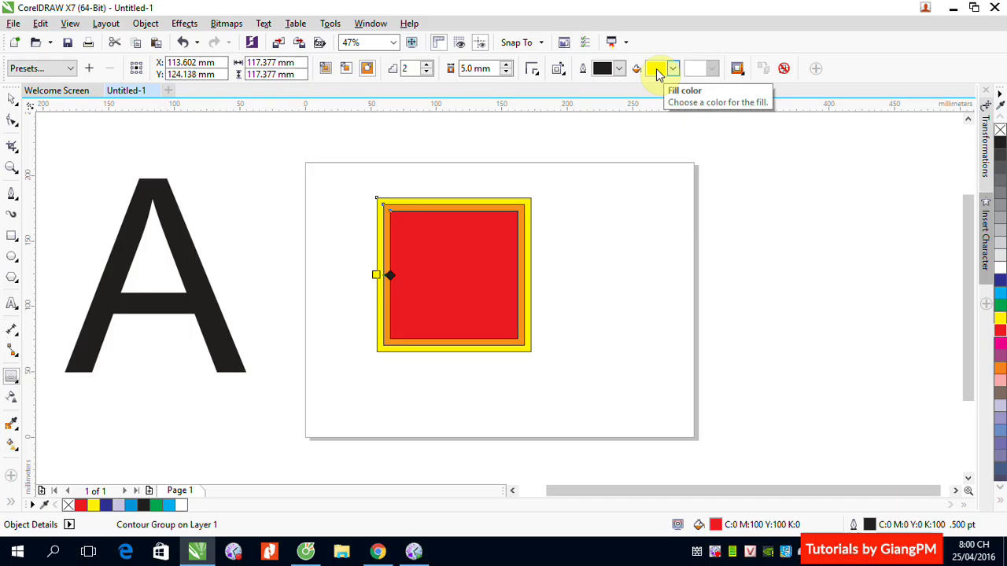
{"action": "left_click_drag", "start_coordinate": [659, 73], "coordinate": [464, 214]}
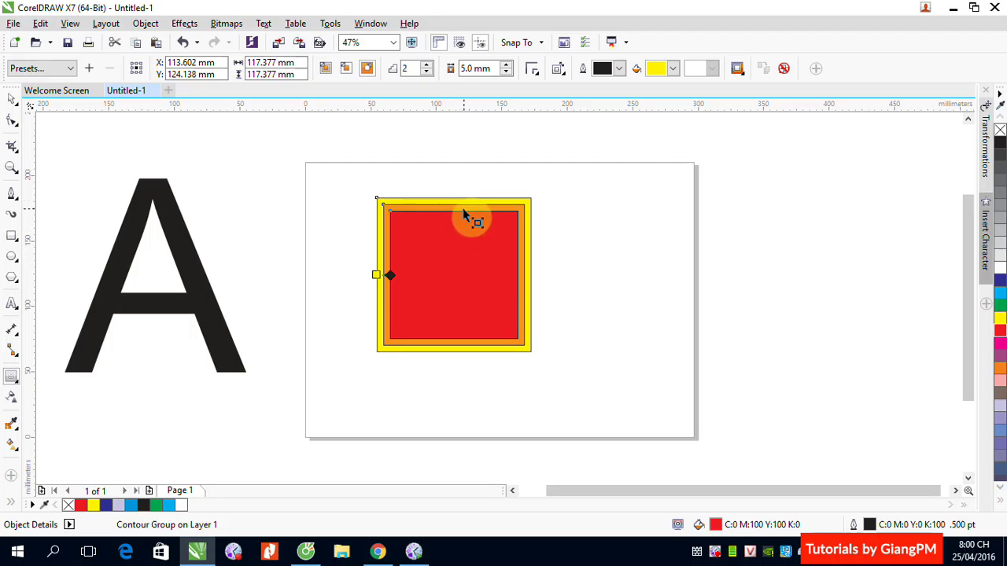
{"action": "left_click_drag", "start_coordinate": [464, 215], "coordinate": [394, 78]}
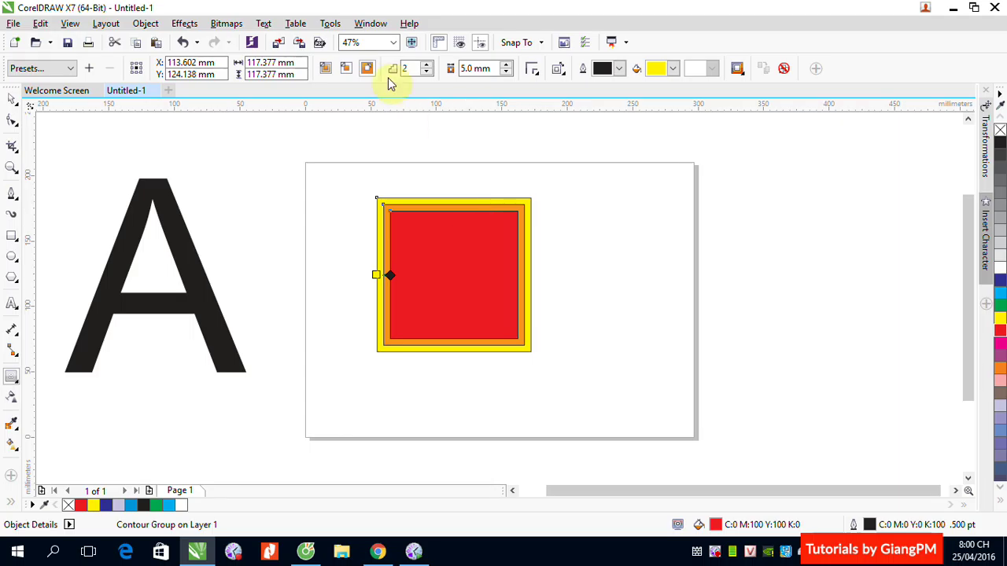
Step: Increase the red square's contour to 4 steps and examine the color blend from red to yellow
{"action": "left_click", "coordinate": [427, 66]}
{"action": "left_click", "coordinate": [427, 66]}
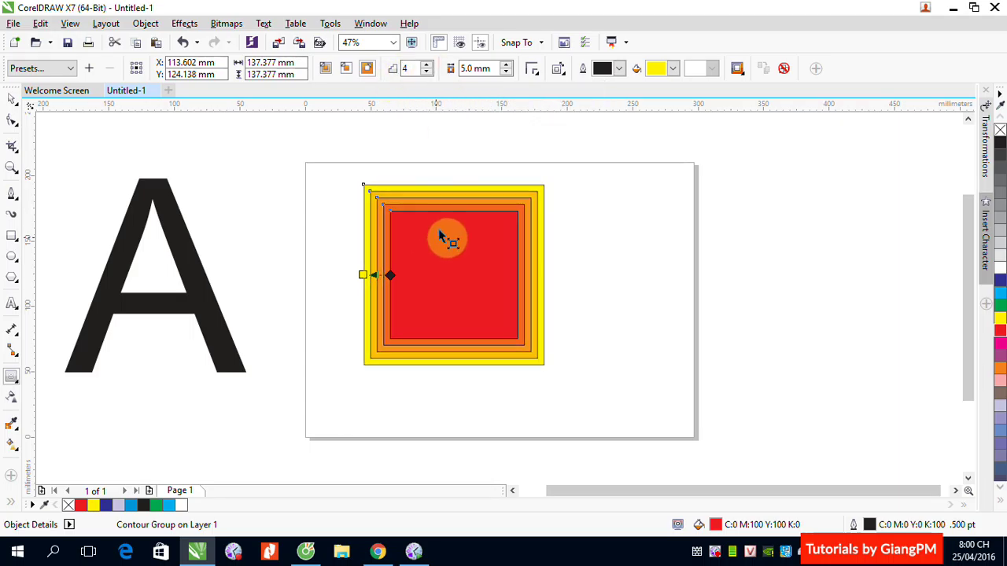
{"action": "mouse_move", "coordinate": [442, 211]}
{"action": "left_mouse_down"}
{"action": "mouse_move", "coordinate": [449, 191]}
{"action": "mouse_move", "coordinate": [445, 288]}
{"action": "mouse_move", "coordinate": [449, 270]}
{"action": "left_mouse_up"}
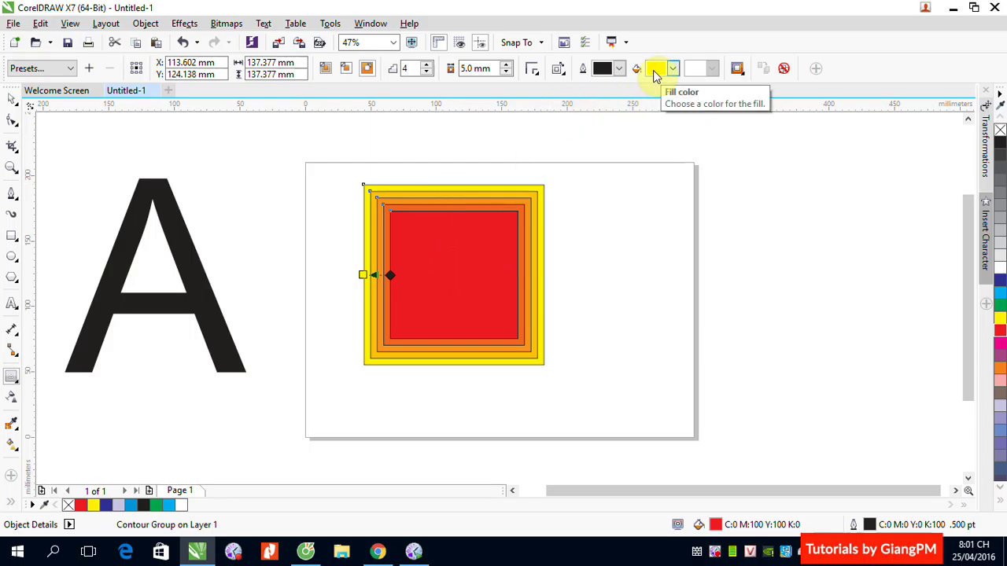
{"action": "left_click_drag", "start_coordinate": [653, 70], "coordinate": [449, 297]}
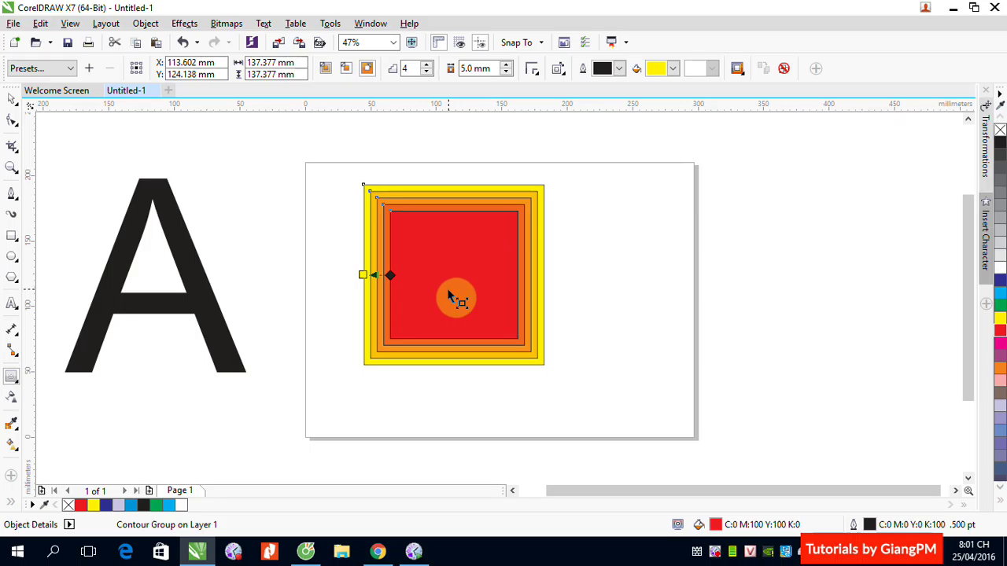
Step: Apply an outside contour with 5 mm spacing to the letter "A", and switch it to an inside contour
{"action": "left_click", "coordinate": [11, 100]}
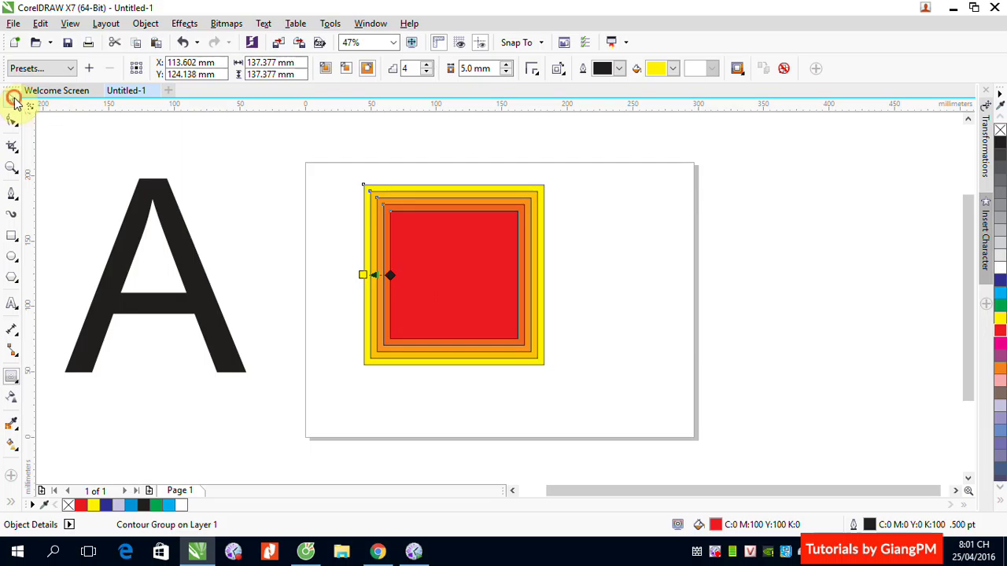
{"action": "left_click", "coordinate": [175, 240]}
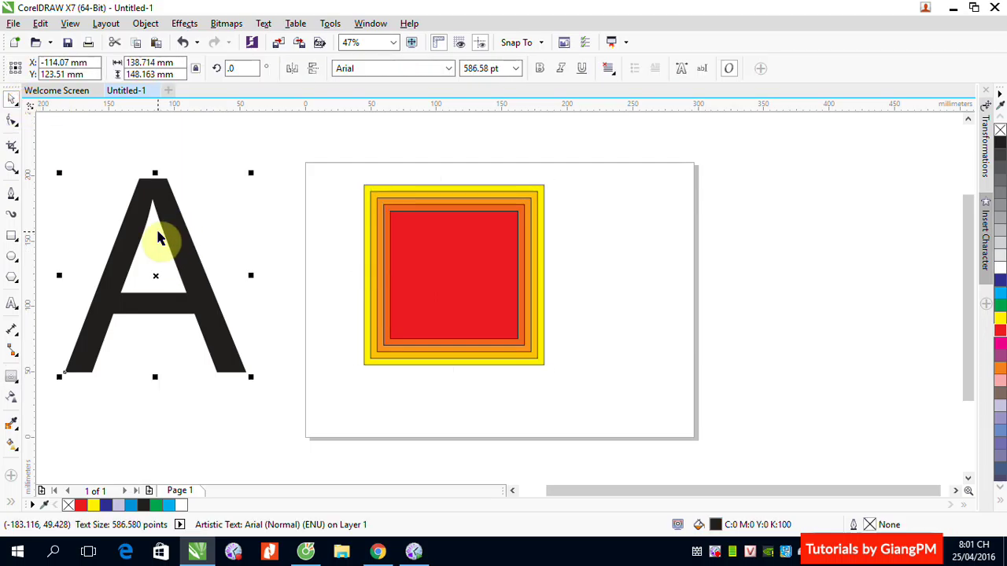
{"action": "left_click", "coordinate": [11, 376]}
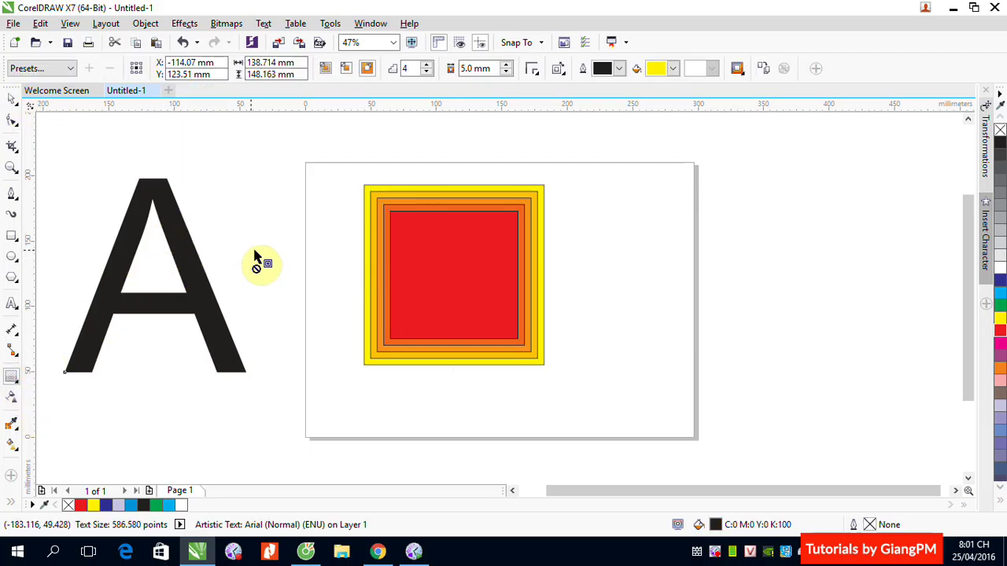
{"action": "left_click", "coordinate": [367, 68]}
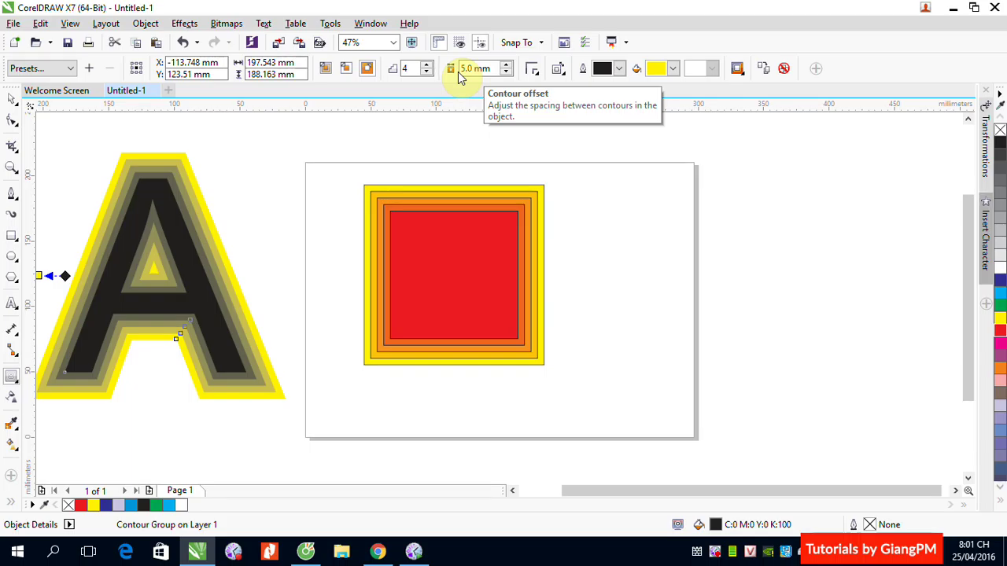
{"action": "left_click", "coordinate": [347, 69]}
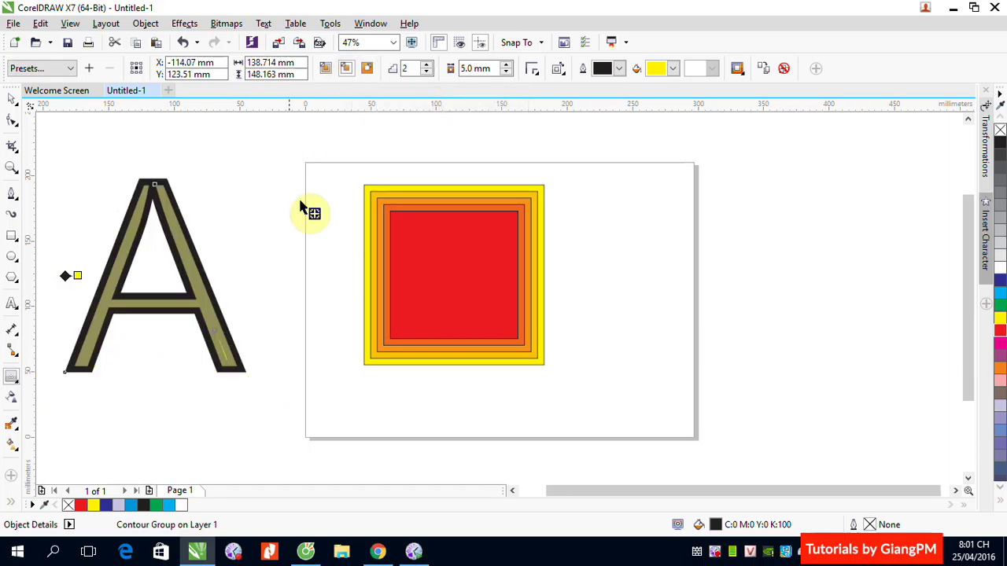
Step: Delete the red square together with its yellow-to-orange contour group
{"action": "left_click", "coordinate": [15, 98]}
{"action": "left_click", "coordinate": [196, 141]}
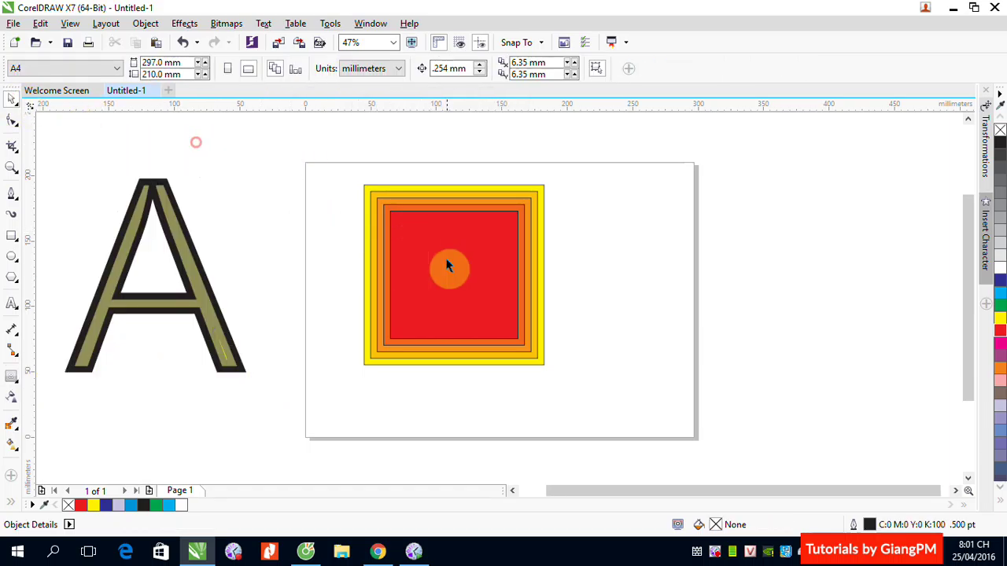
{"action": "left_click", "coordinate": [433, 253]}
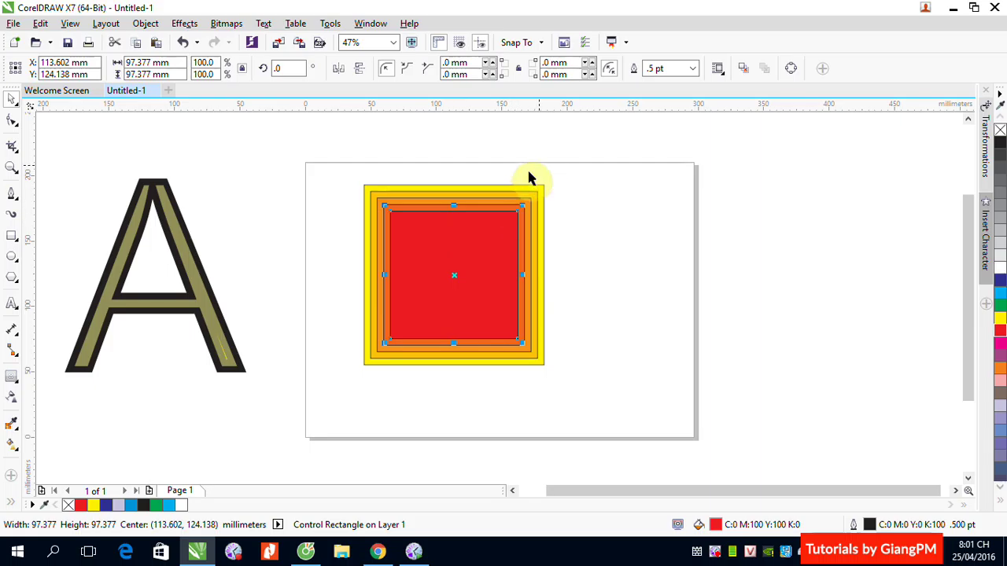
{"action": "left_click", "coordinate": [514, 192]}
{"action": "key", "text": "Delete"}
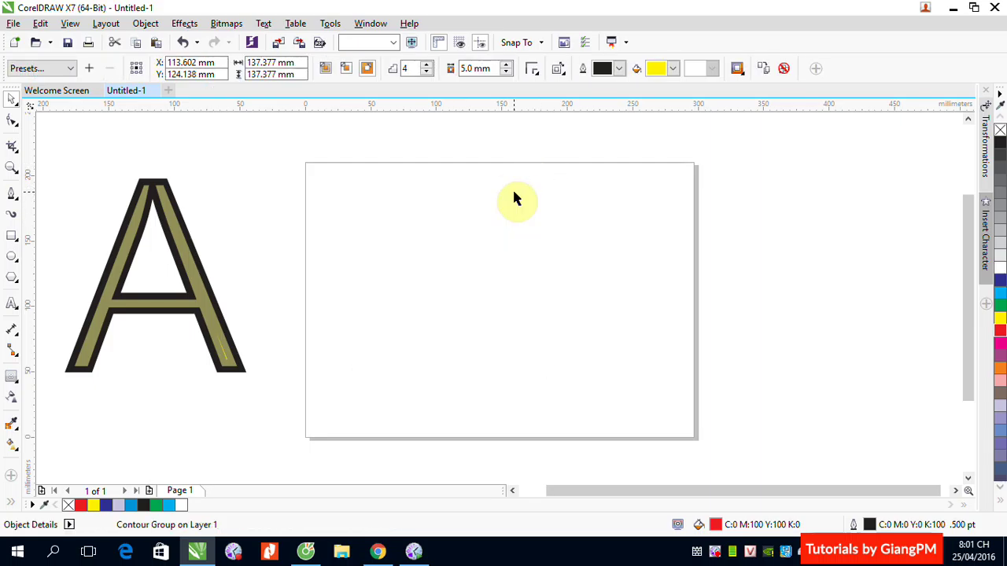
Step: Draw a square about 114 mm wide on the page and fill it with green
{"action": "left_click", "coordinate": [13, 236]}
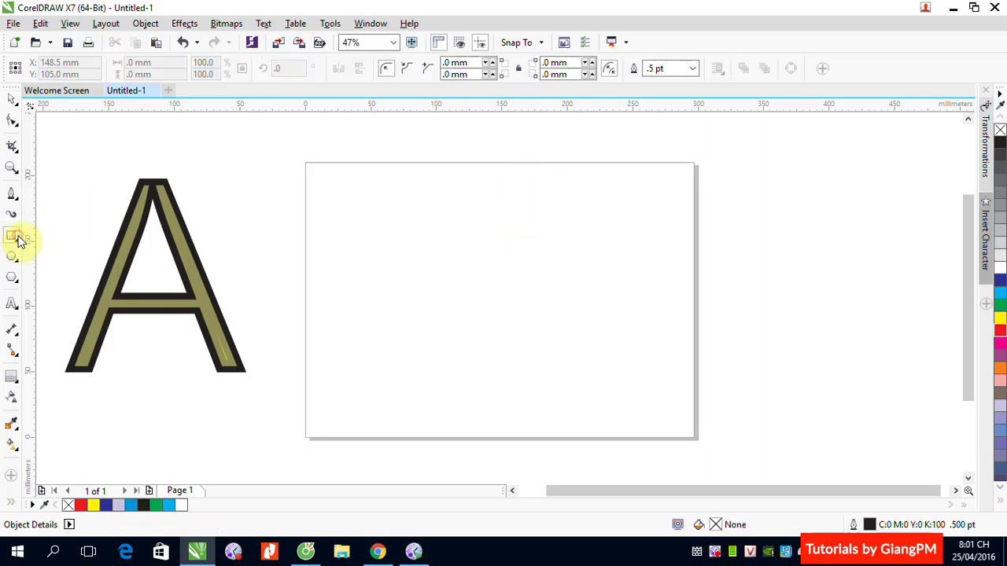
{"action": "left_click_drag", "start_coordinate": [445, 234], "coordinate": [595, 370]}
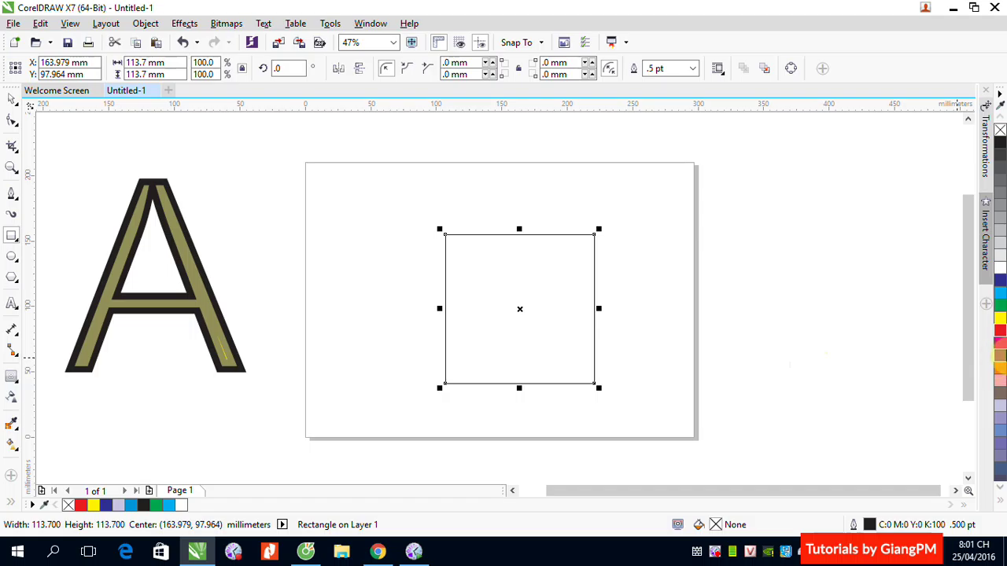
{"action": "left_click", "coordinate": [1001, 306]}
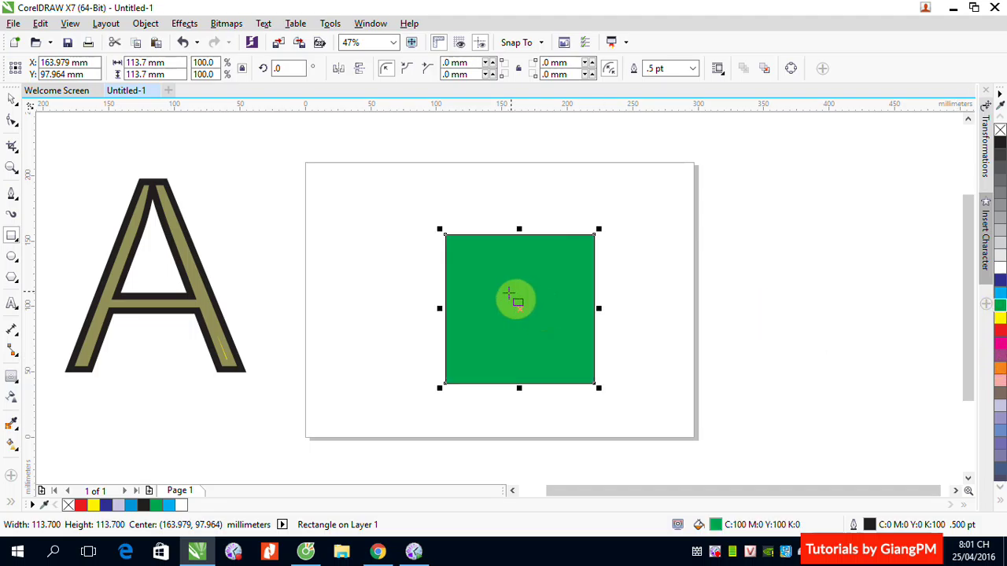
{"action": "left_click", "coordinate": [13, 99]}
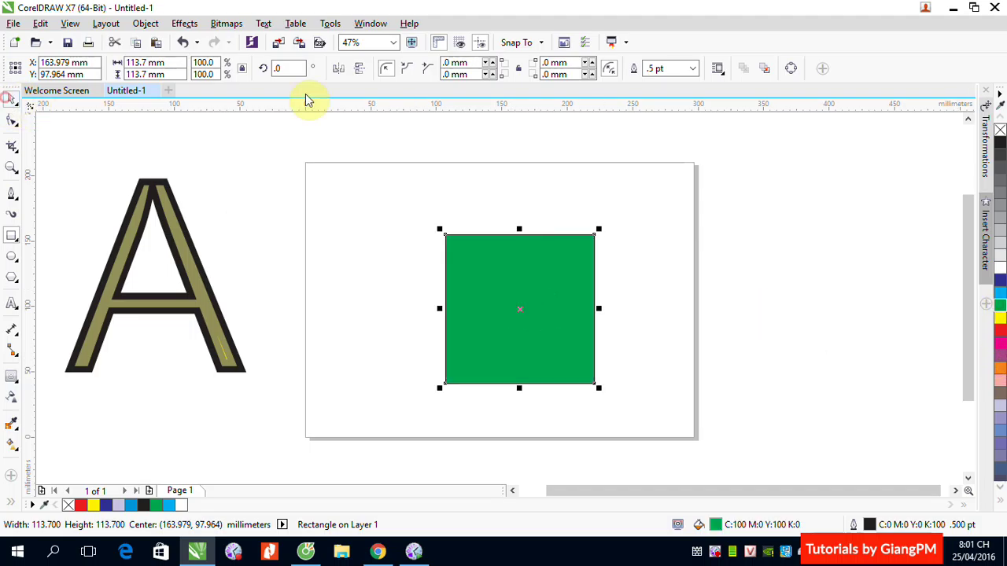
Step: Apply an inside contour with a 5 mm offset to the green square and reduce it to 1 step
{"action": "left_click", "coordinate": [11, 377]}
{"action": "left_click", "coordinate": [347, 69]}
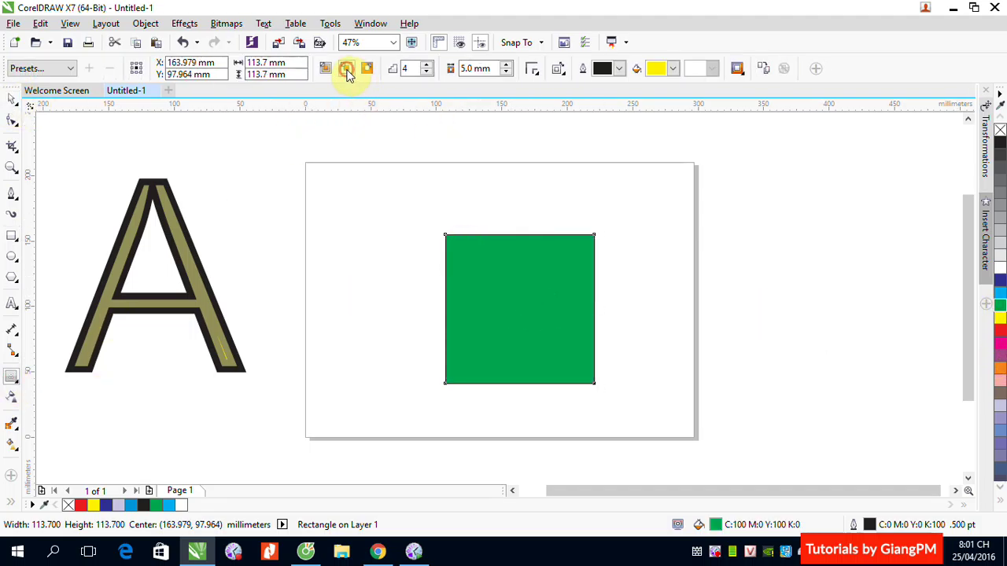
{"action": "left_click", "coordinate": [426, 72]}
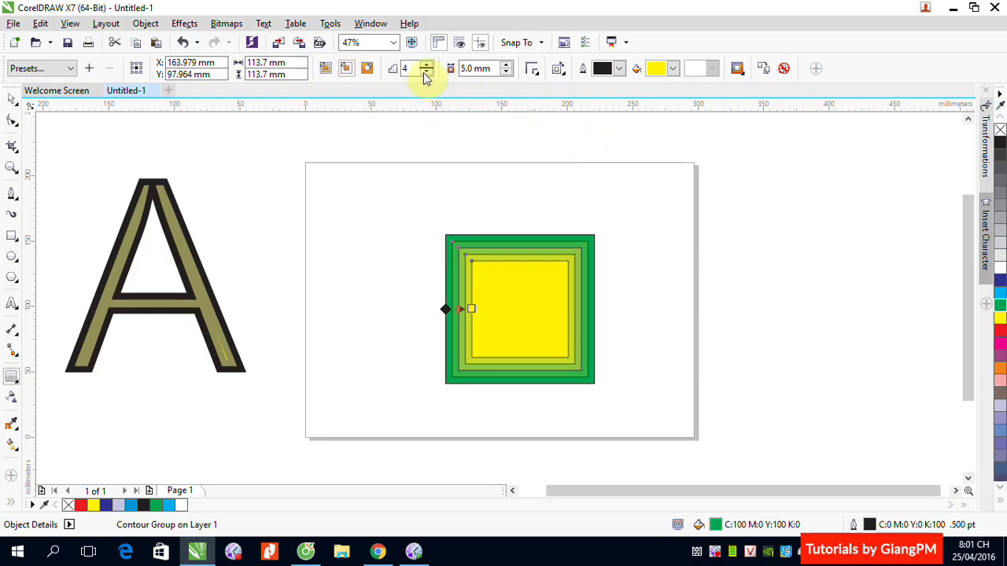
{"action": "left_click", "coordinate": [427, 73]}
{"action": "left_click", "coordinate": [427, 72]}
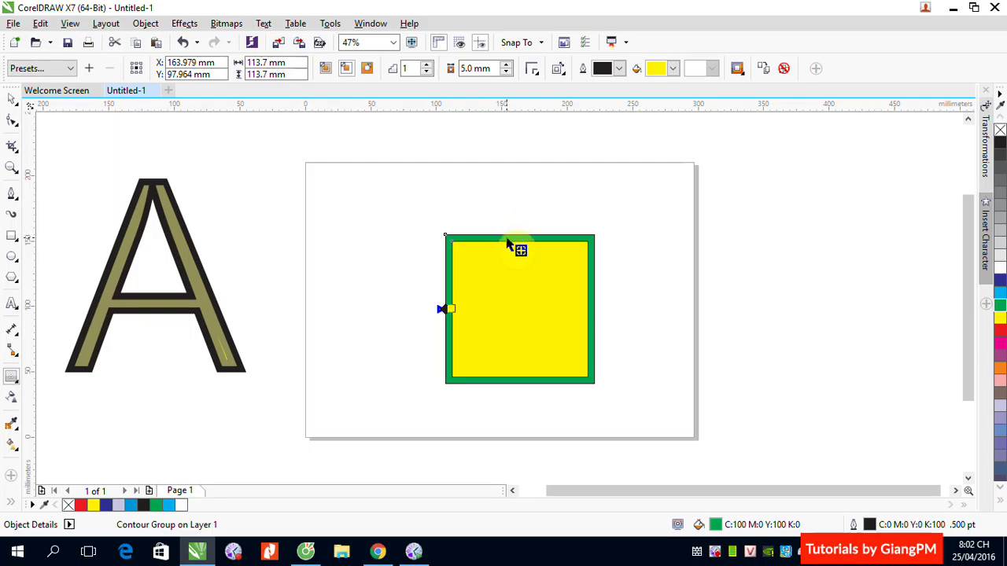
Step: Increase the green square's inside contour to 3 steps
{"action": "left_click", "coordinate": [427, 66]}
{"action": "left_click", "coordinate": [427, 67]}
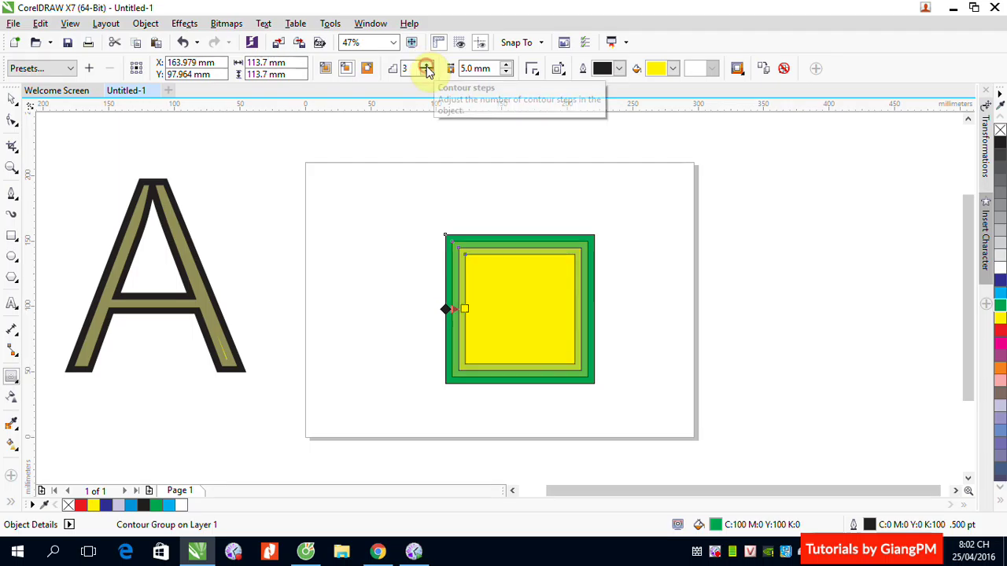
{"action": "left_click", "coordinate": [470, 325]}
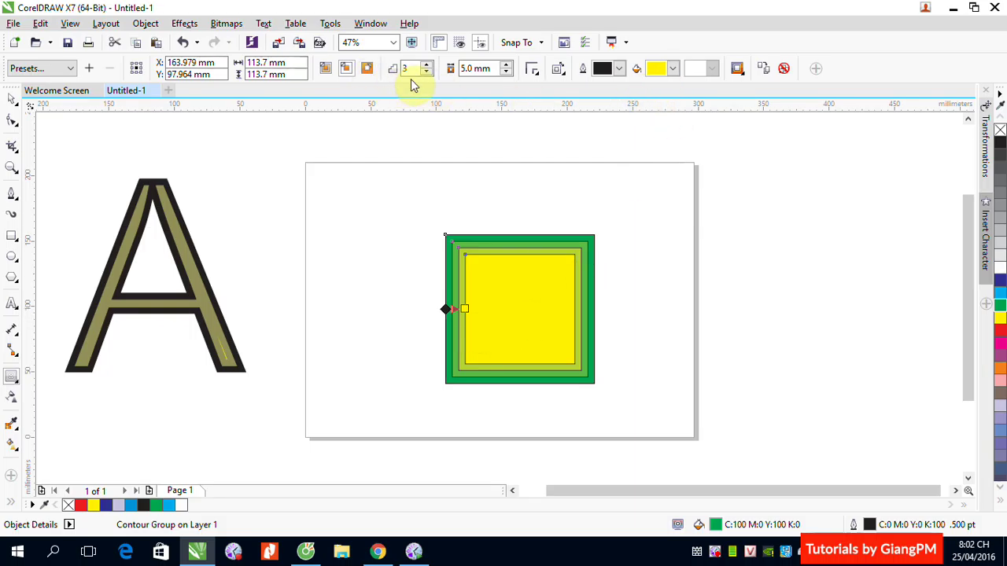
Step: Switch the green square's contour to run to the center and set its offset to 10 mm
{"action": "left_click", "coordinate": [325, 70]}
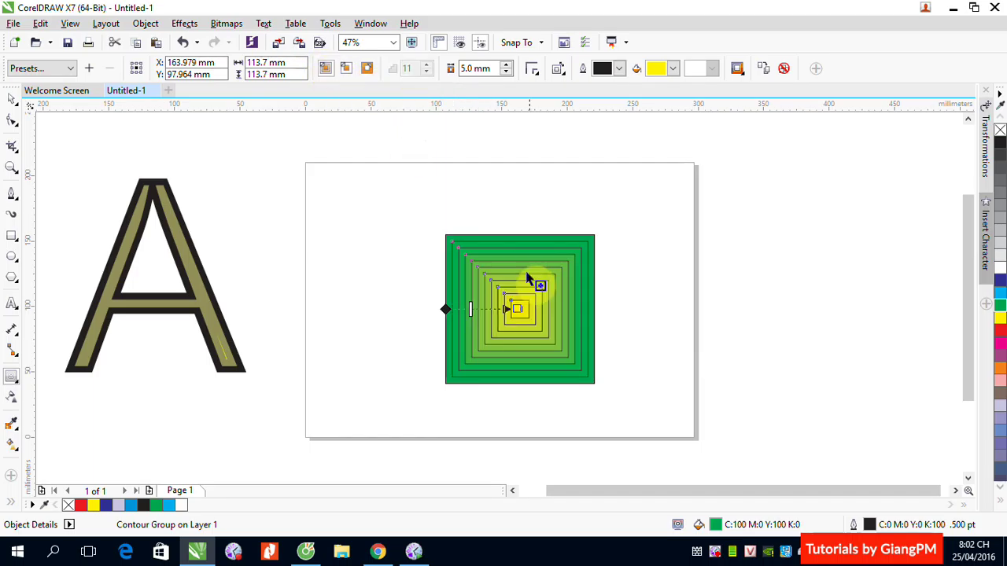
{"action": "left_click_drag", "start_coordinate": [461, 256], "coordinate": [560, 325]}
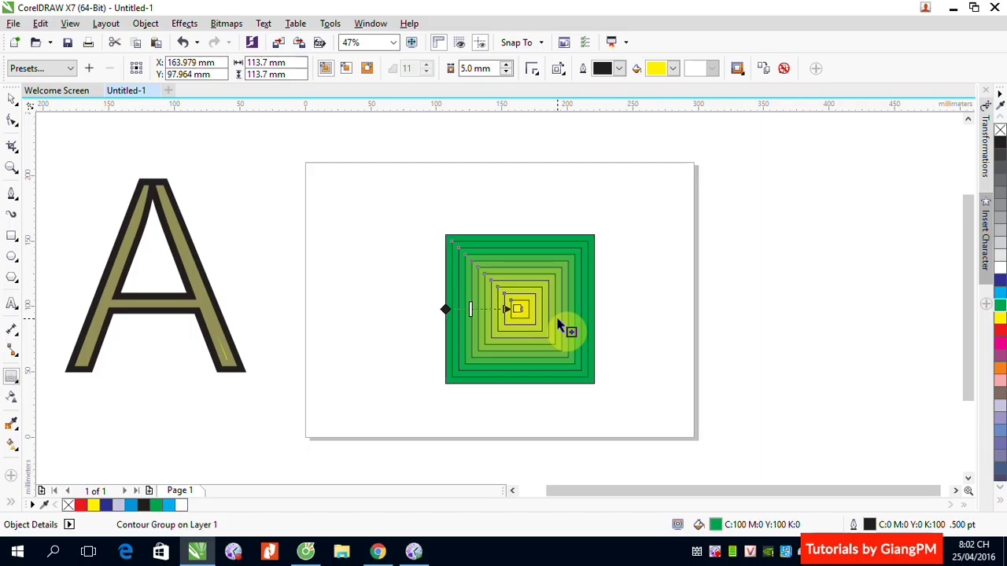
{"action": "double_click", "coordinate": [472, 68]}
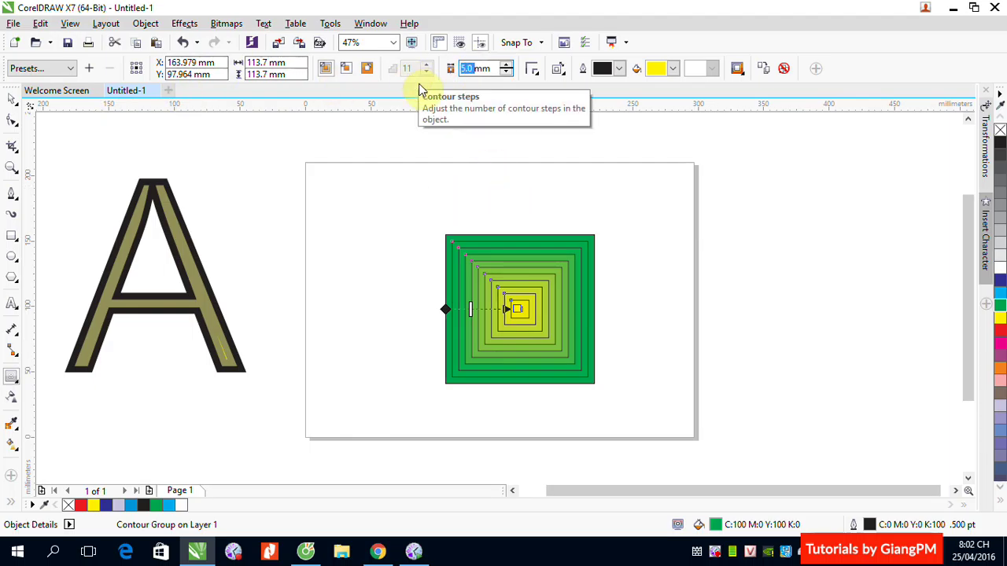
{"action": "type", "text": "10"}
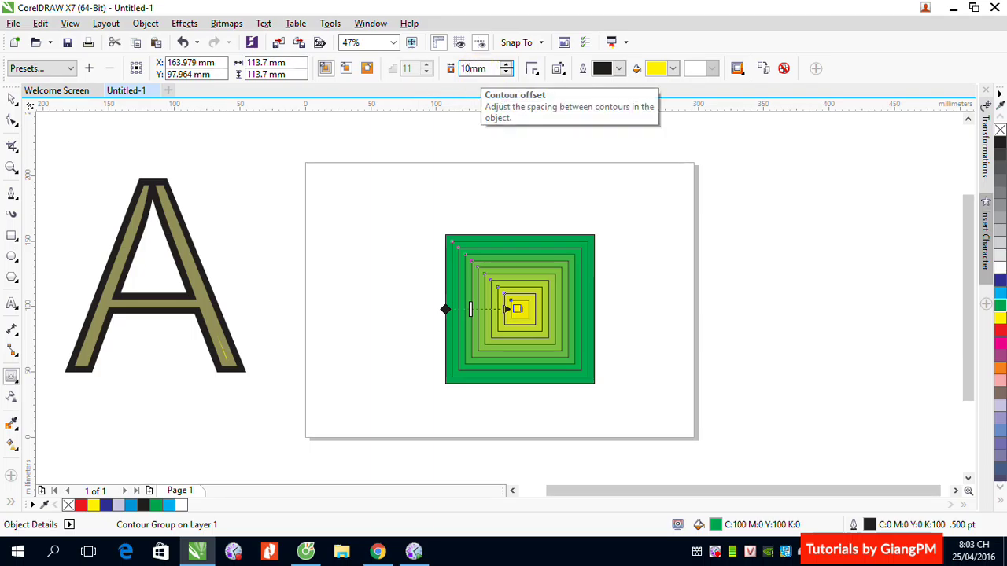
{"action": "key", "text": "Return"}
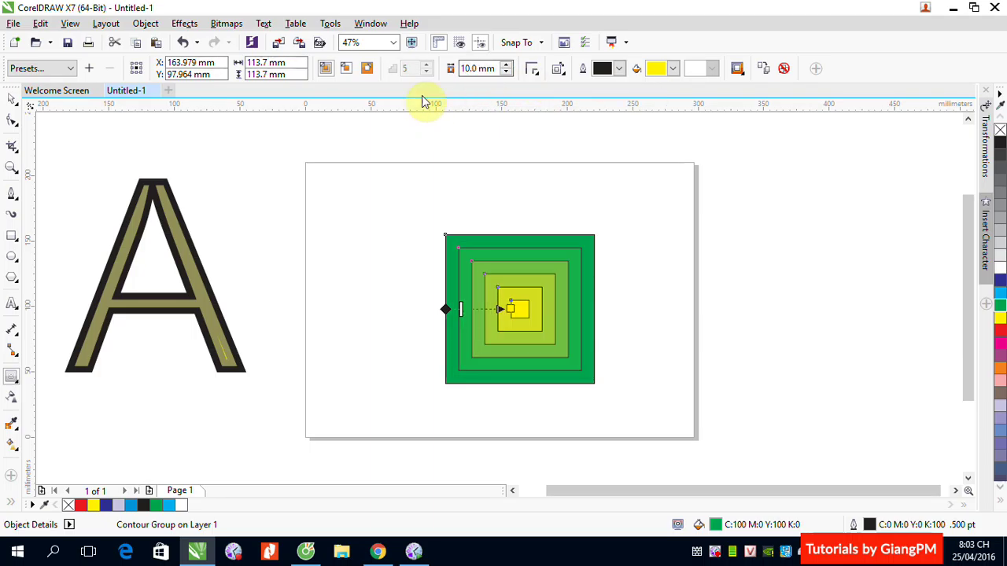
Step: Set the green square's to-center contour offset to 20 mm
{"action": "double_click", "coordinate": [472, 68]}
{"action": "type", "text": "2"}
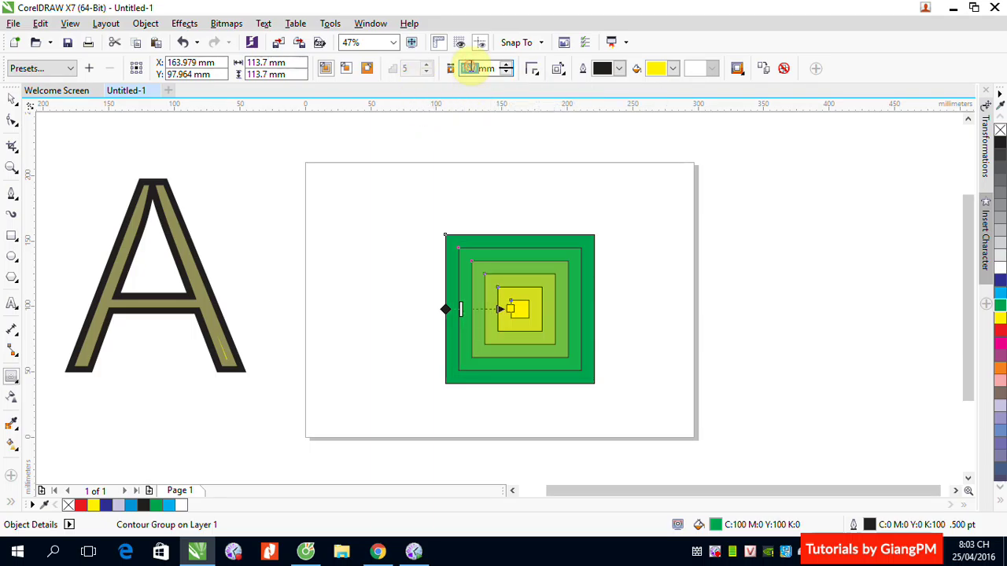
{"action": "type", "text": "0"}
{"action": "key", "text": "Return"}
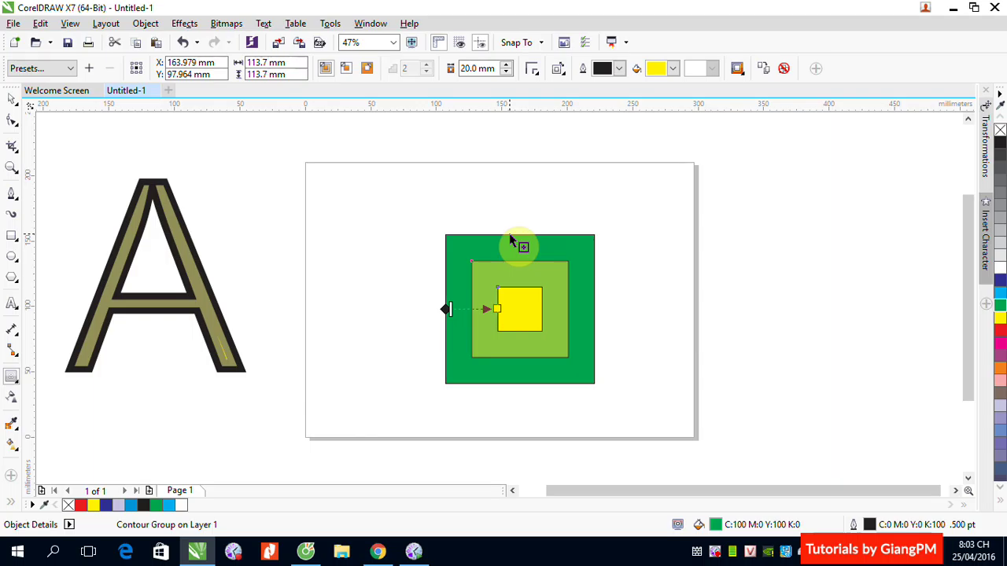
Step: Switch the letter "A" contour to outside with 1 step and change the contour's fill color to red
{"action": "left_click", "coordinate": [12, 99]}
{"action": "left_click", "coordinate": [204, 169]}
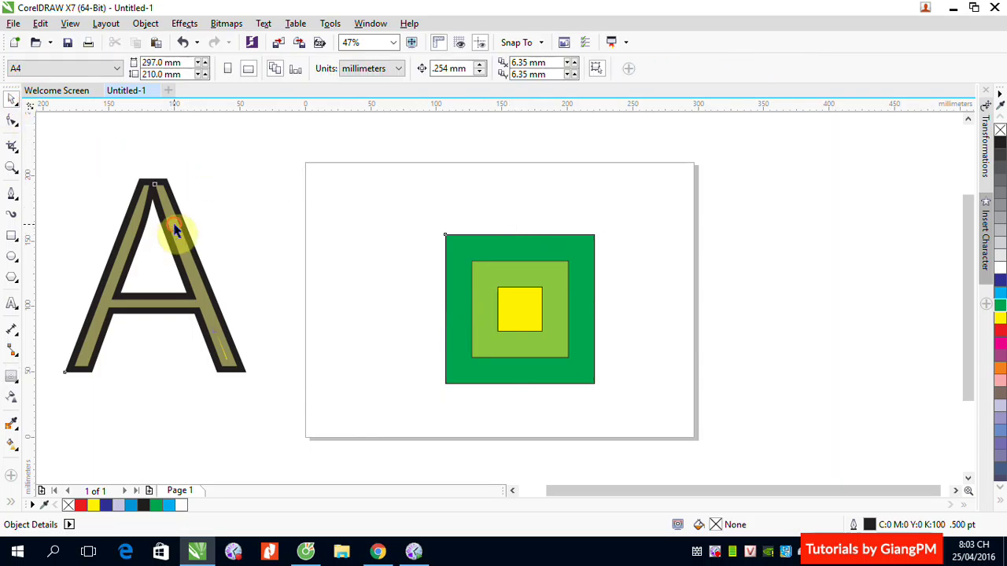
{"action": "left_click", "coordinate": [175, 228]}
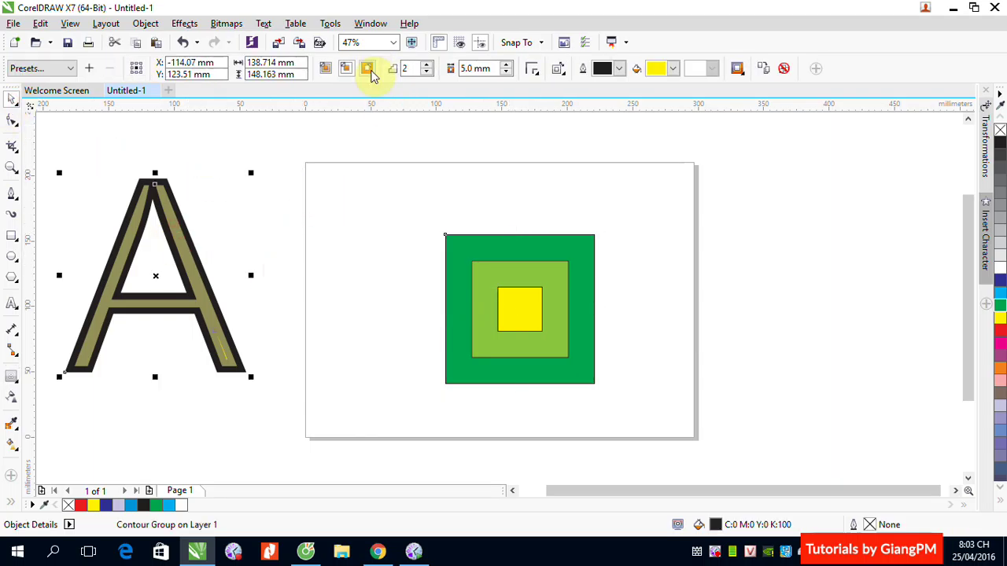
{"action": "left_click", "coordinate": [368, 69]}
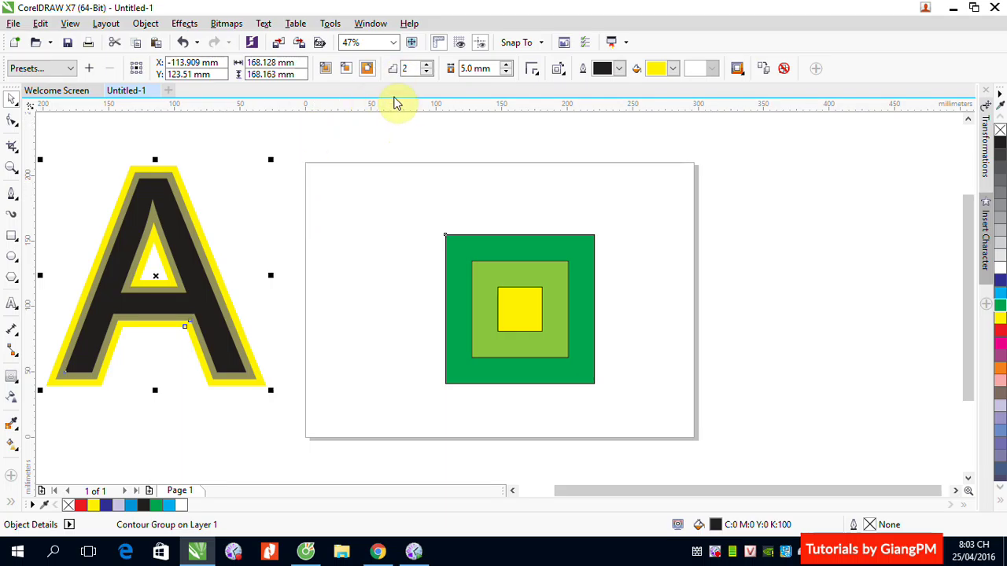
{"action": "left_click", "coordinate": [427, 72]}
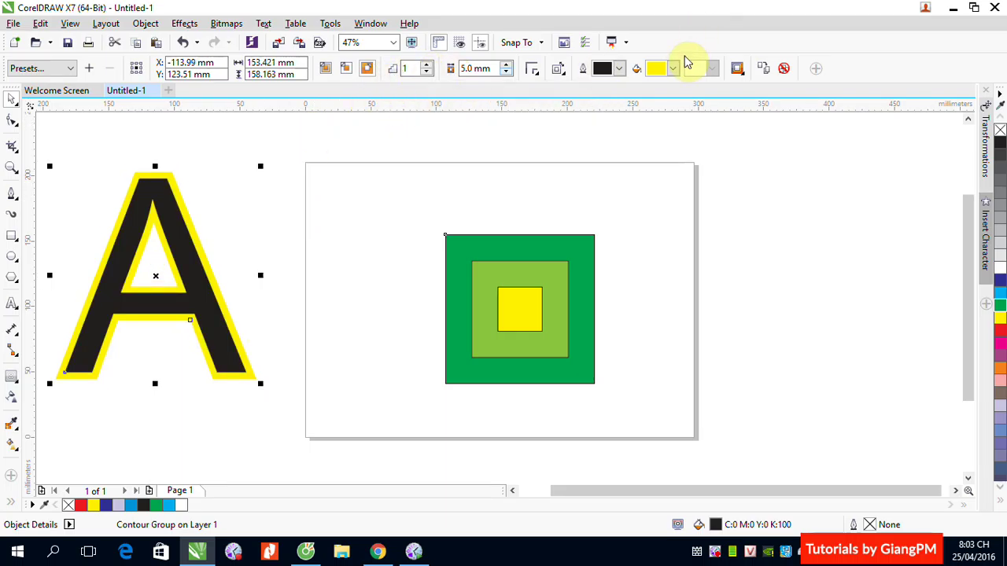
{"action": "left_click", "coordinate": [674, 68]}
{"action": "left_click", "coordinate": [694, 94]}
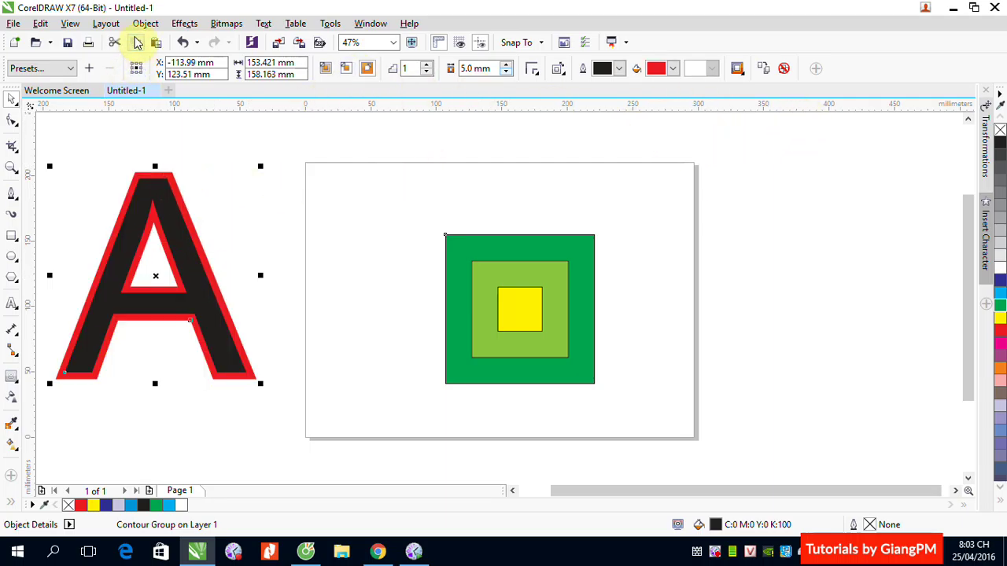
Step: Break the letter's contour group apart and move the black "A" off the red outline shape toward the page
{"action": "key", "text": "ctrl+k"}
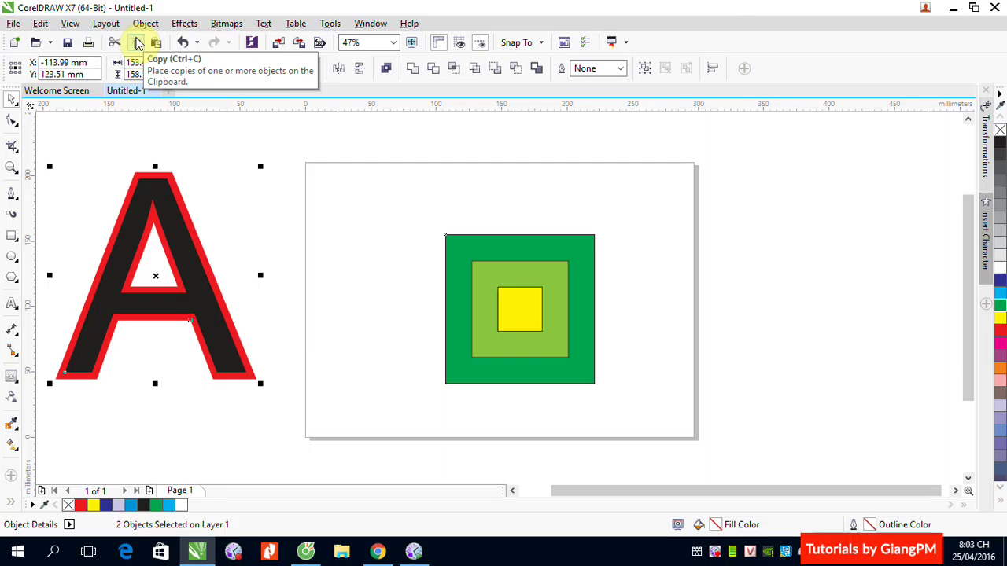
{"action": "left_click", "coordinate": [340, 189]}
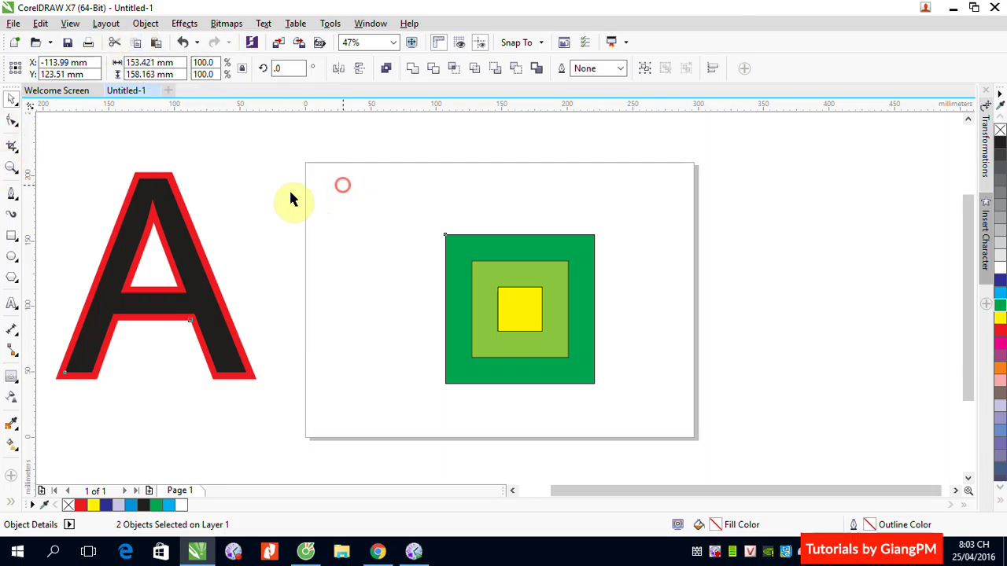
{"action": "left_click", "coordinate": [172, 220]}
{"action": "left_click_drag", "start_coordinate": [169, 225], "coordinate": [366, 192]}
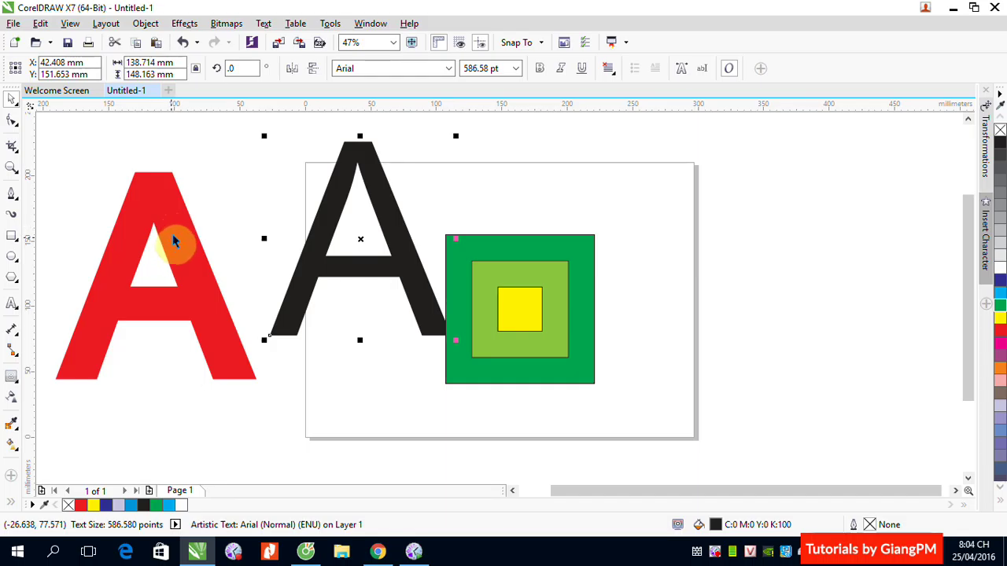
Step: Shift the red "A" slightly up and left, and place the black "A" back centered on top of it
{"action": "left_click", "coordinate": [182, 243]}
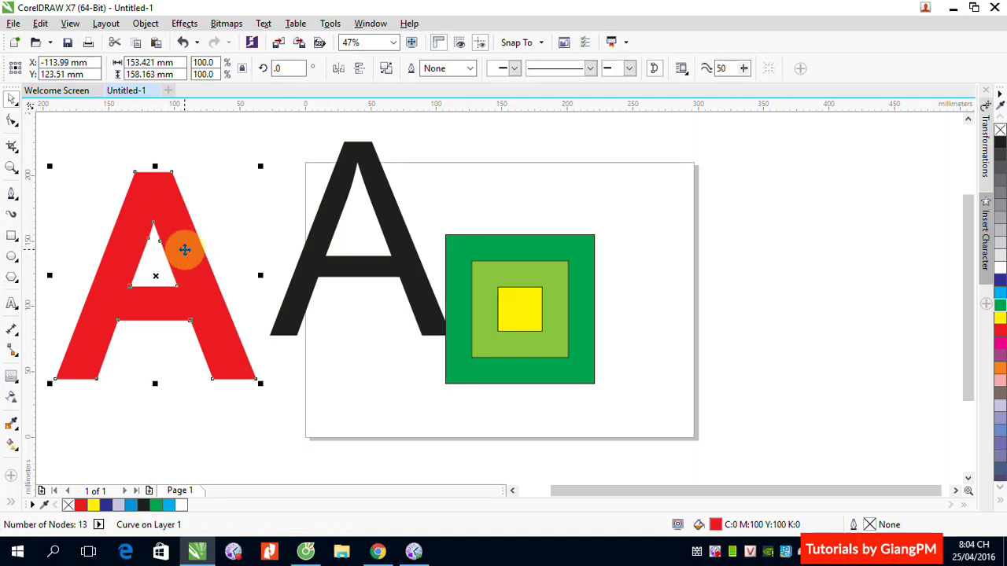
{"action": "left_click_drag", "start_coordinate": [188, 250], "coordinate": [182, 234]}
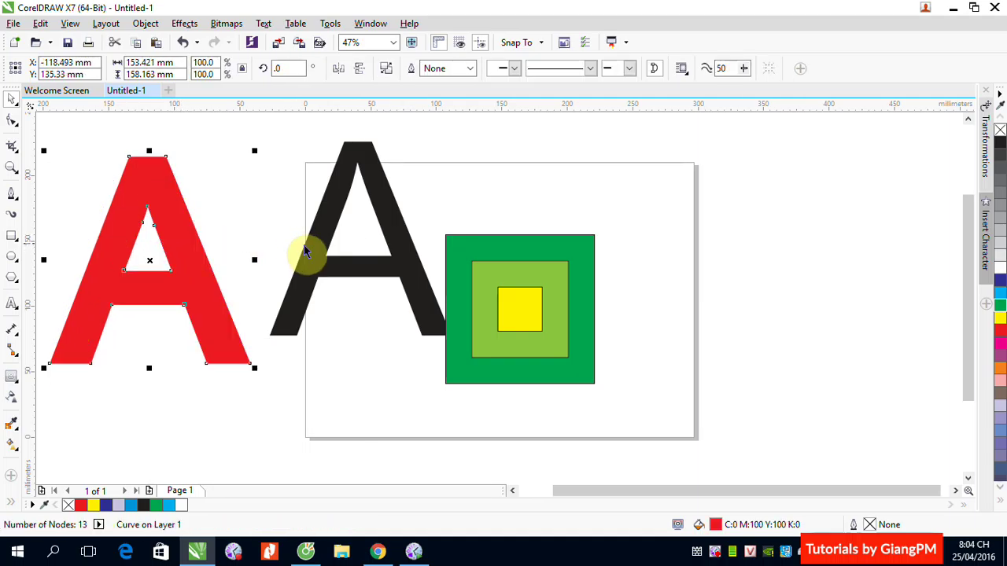
{"action": "left_click_drag", "start_coordinate": [315, 255], "coordinate": [103, 271]}
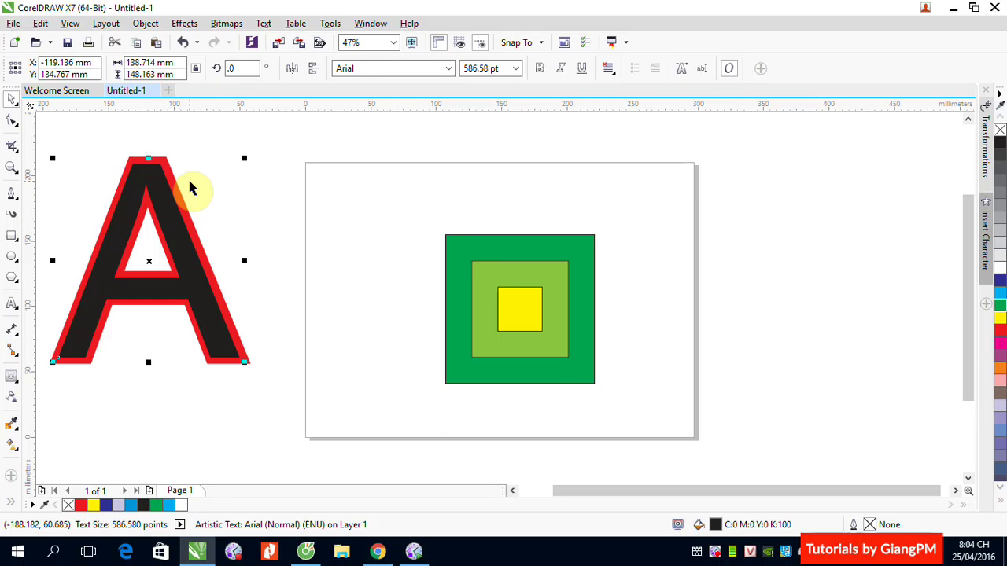
{"action": "left_click", "coordinate": [154, 131]}
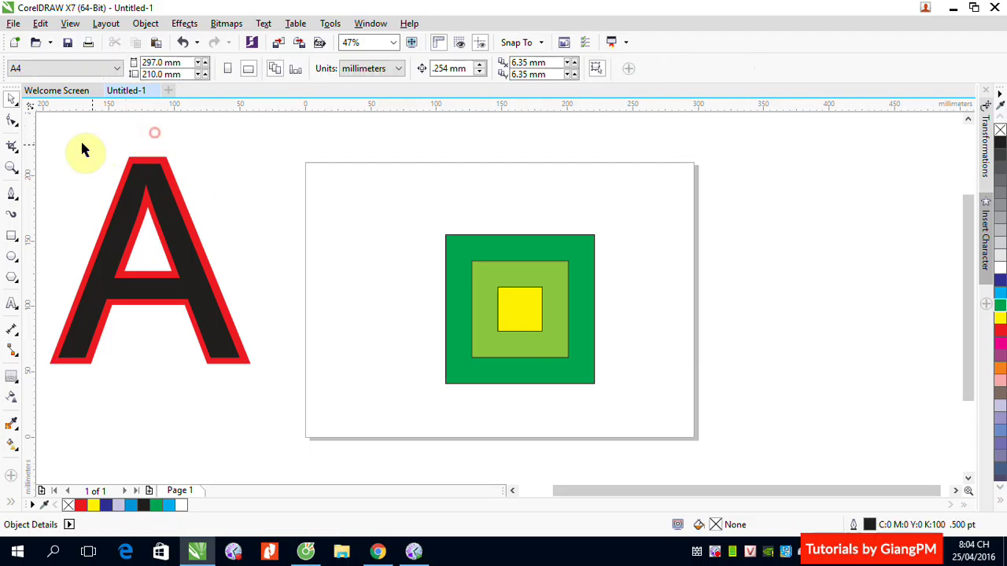
Step: Scale the black and red letters together about their center, down to about 32 mm wide and back up to about 192 mm
{"action": "left_click_drag", "start_coordinate": [45, 137], "coordinate": [284, 398]}
{"action": "left_click_drag", "start_coordinate": [254, 366], "coordinate": [176, 287]}
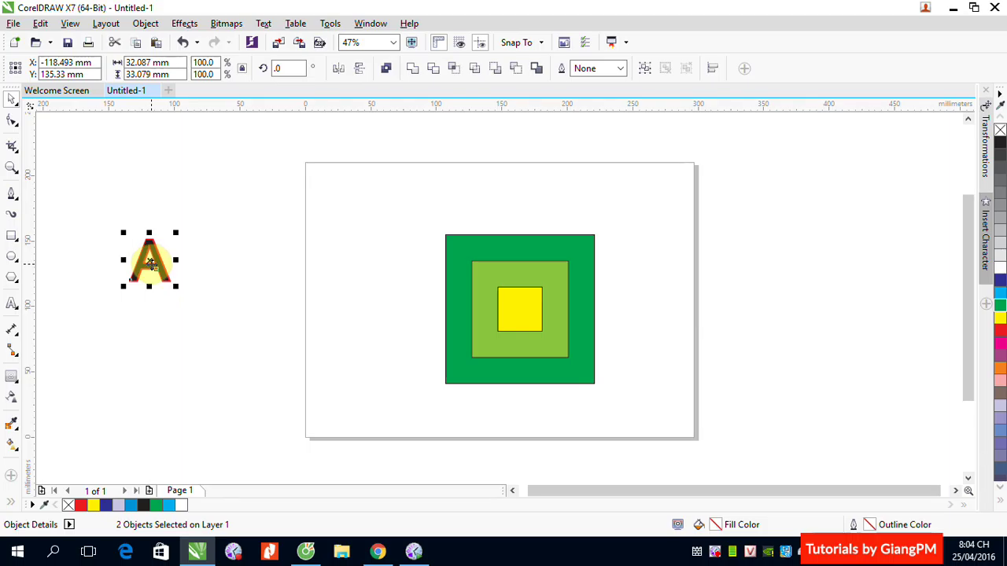
{"action": "left_click_drag", "start_coordinate": [175, 286], "coordinate": [315, 400]}
{"action": "left_click", "coordinate": [354, 367]}
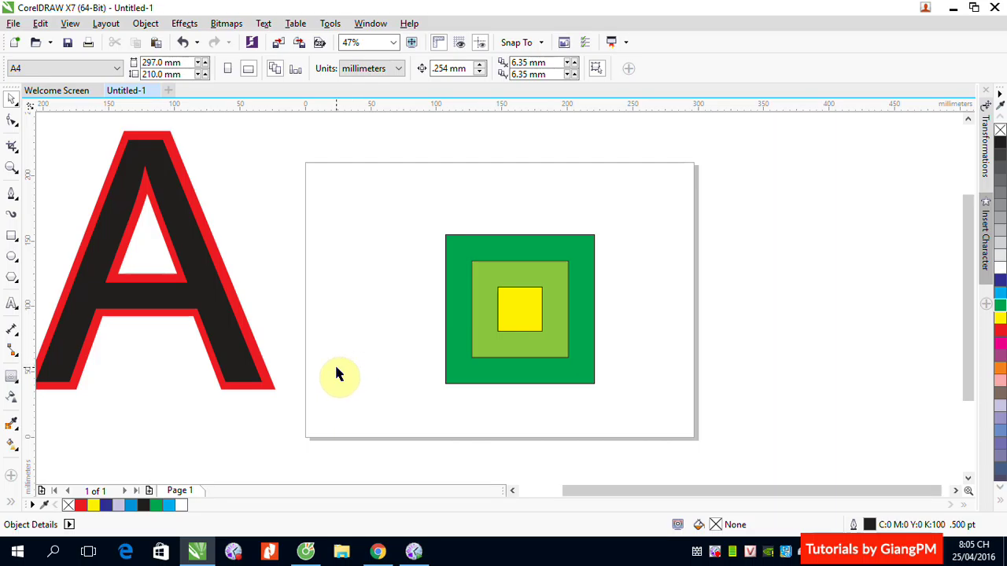
Step: Delete the green square together with its contour group
{"action": "left_click", "coordinate": [463, 245]}
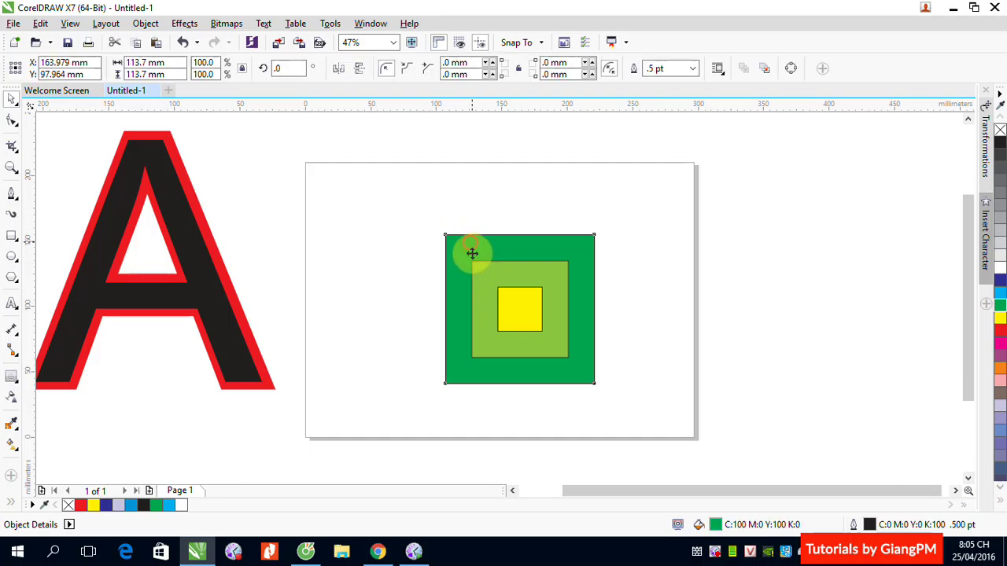
{"action": "left_click", "coordinate": [398, 224]}
{"action": "key", "text": "Delete"}
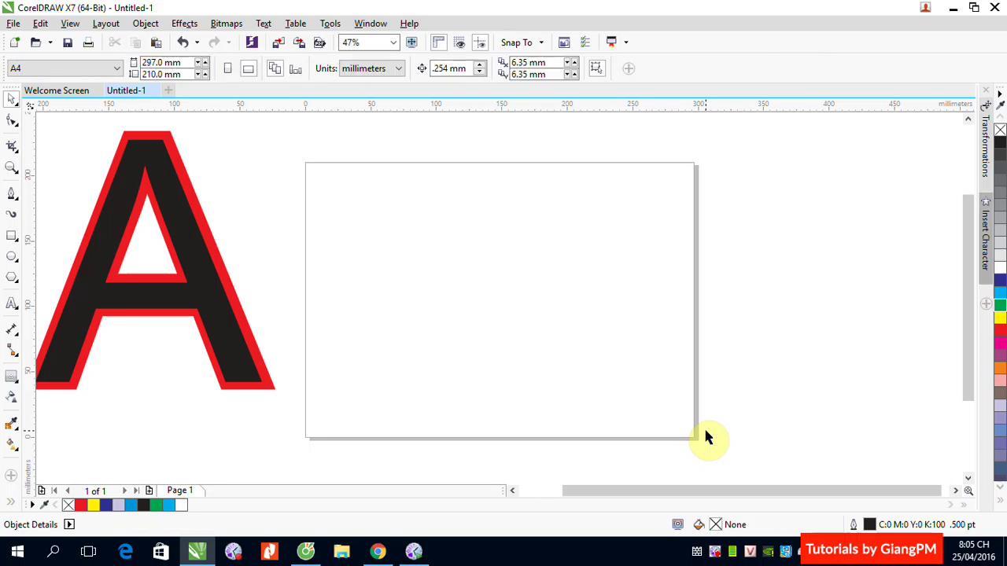
Step: Separate the letters by moving the red "A" onto the page and the black "A" beyond the page's right edge
{"action": "left_click_drag", "start_coordinate": [207, 285], "coordinate": [716, 325]}
{"action": "left_click_drag", "start_coordinate": [231, 329], "coordinate": [516, 362]}
{"action": "left_click_drag", "start_coordinate": [607, 333], "coordinate": [724, 319]}
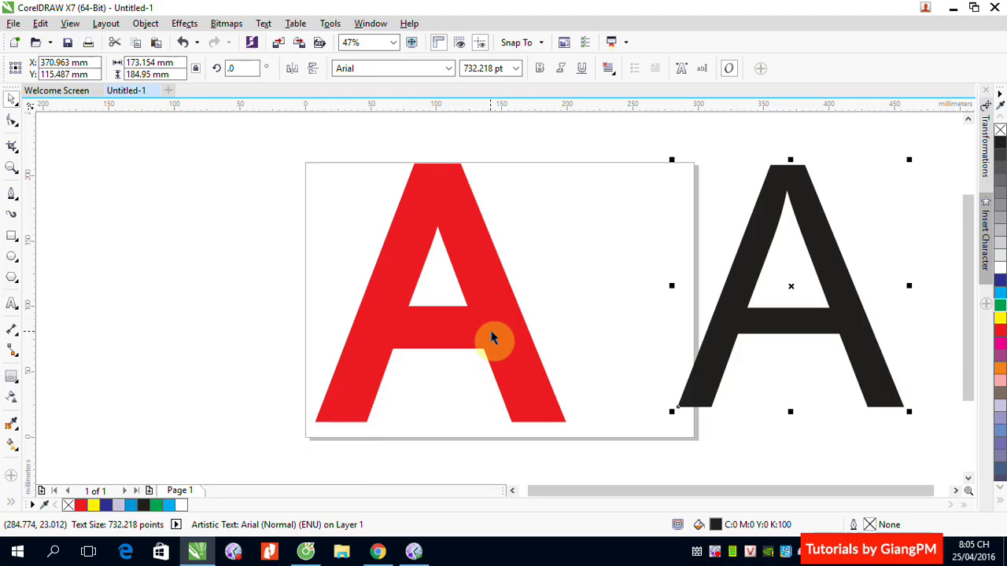
Step: Apply a one-step outside contour to the red "A" with a 0.01 mm offset and a yellow fill color
{"action": "left_click", "coordinate": [485, 372]}
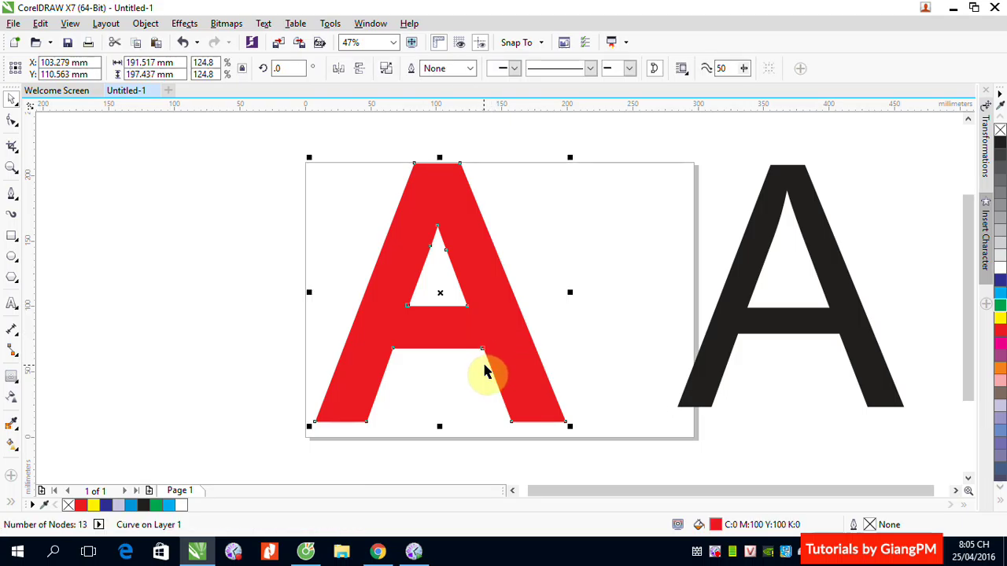
{"action": "left_click", "coordinate": [10, 380]}
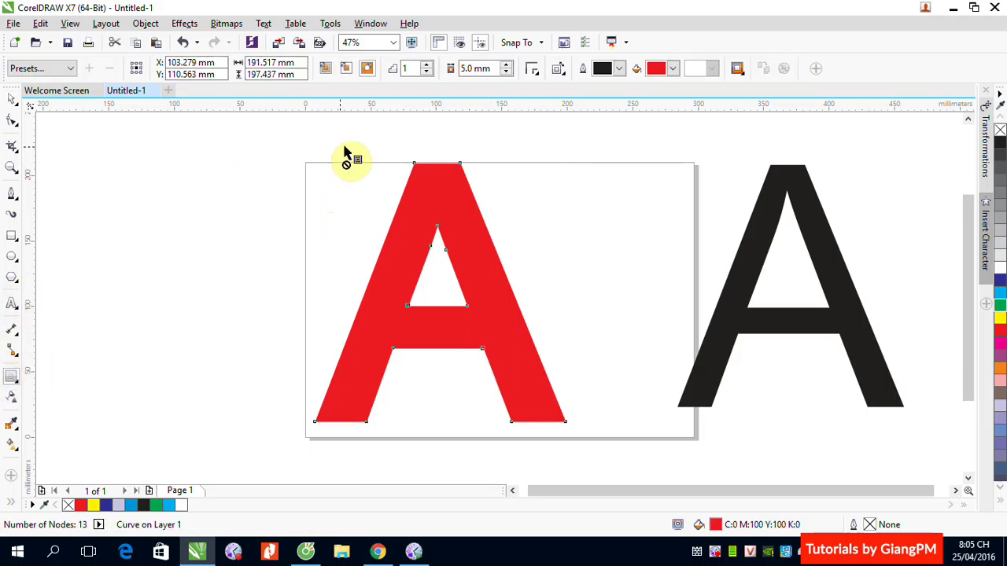
{"action": "left_click", "coordinate": [471, 69]}
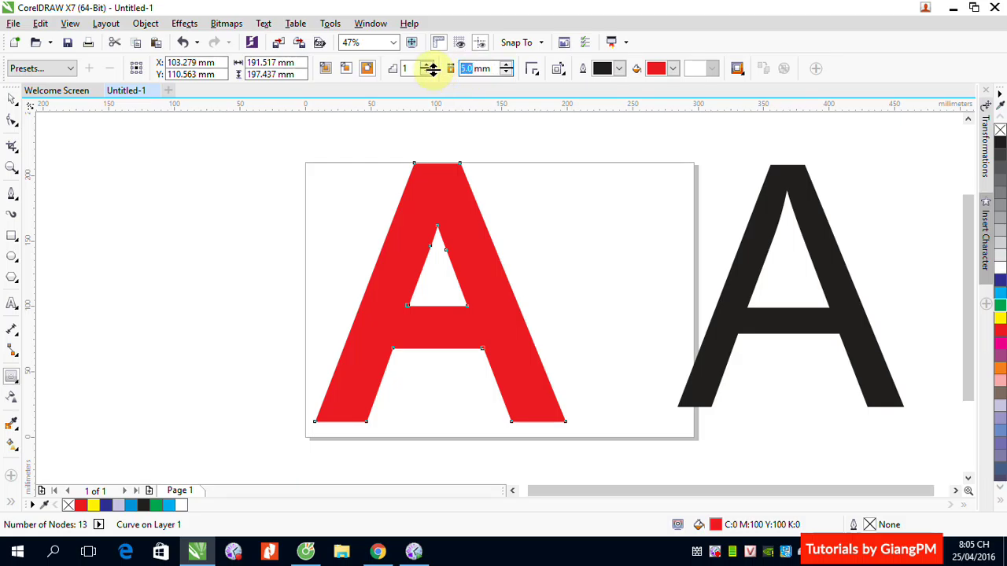
{"action": "type", "text": "0.01"}
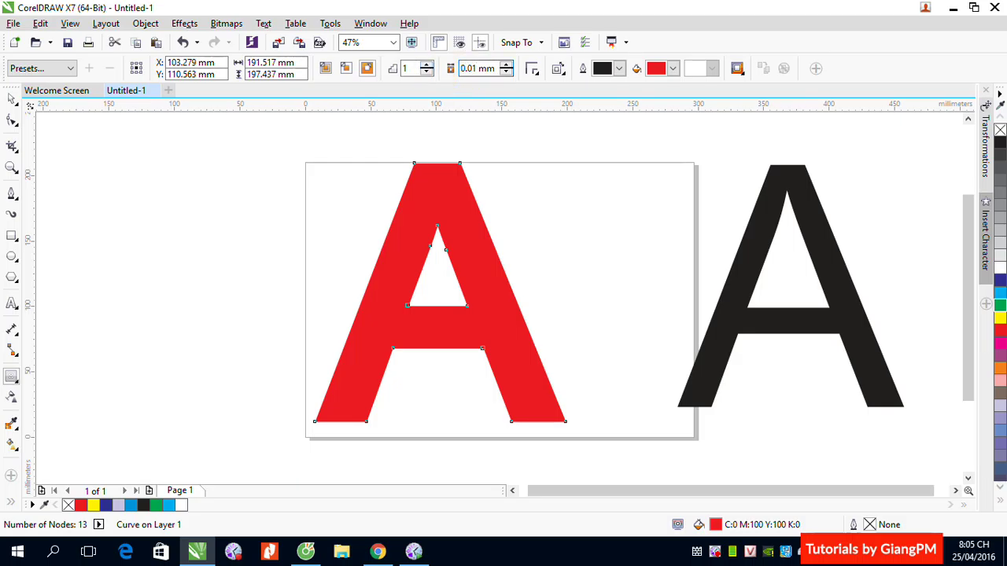
{"action": "left_click", "coordinate": [673, 69]}
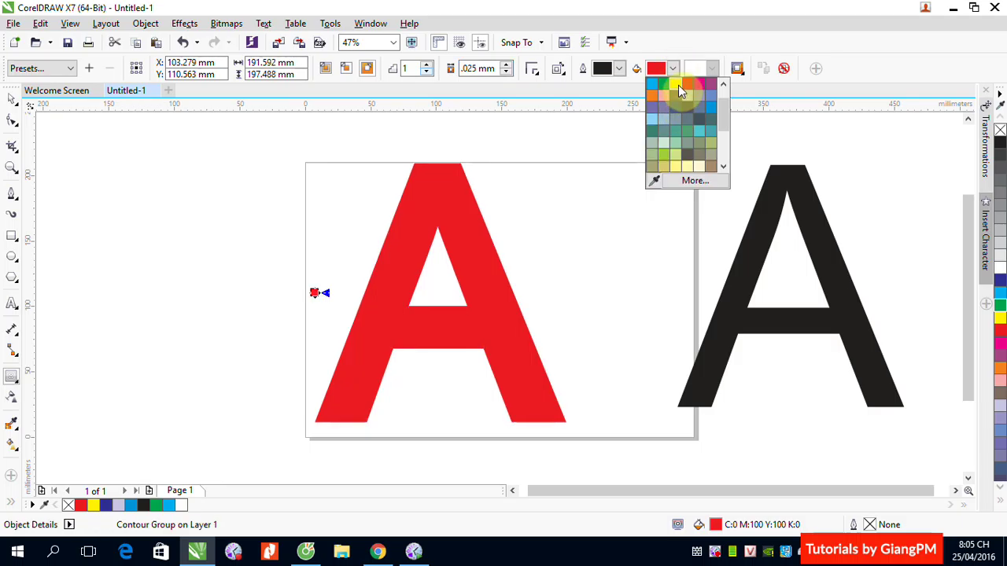
{"action": "left_click", "coordinate": [678, 84]}
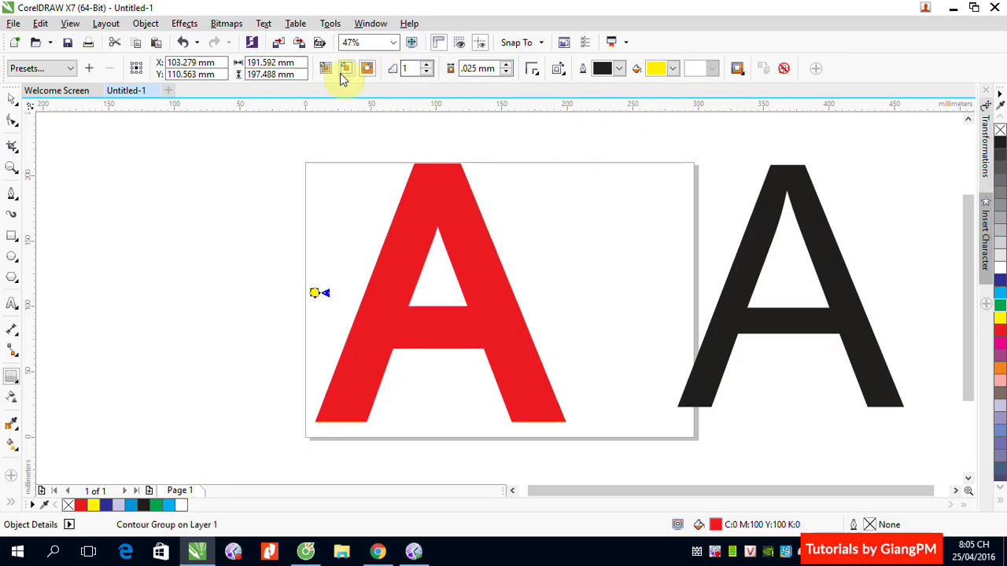
Step: Increase the red "A" outside contour's steps to 100 and then to 200
{"action": "double_click", "coordinate": [408, 70]}
{"action": "type", "text": "100"}
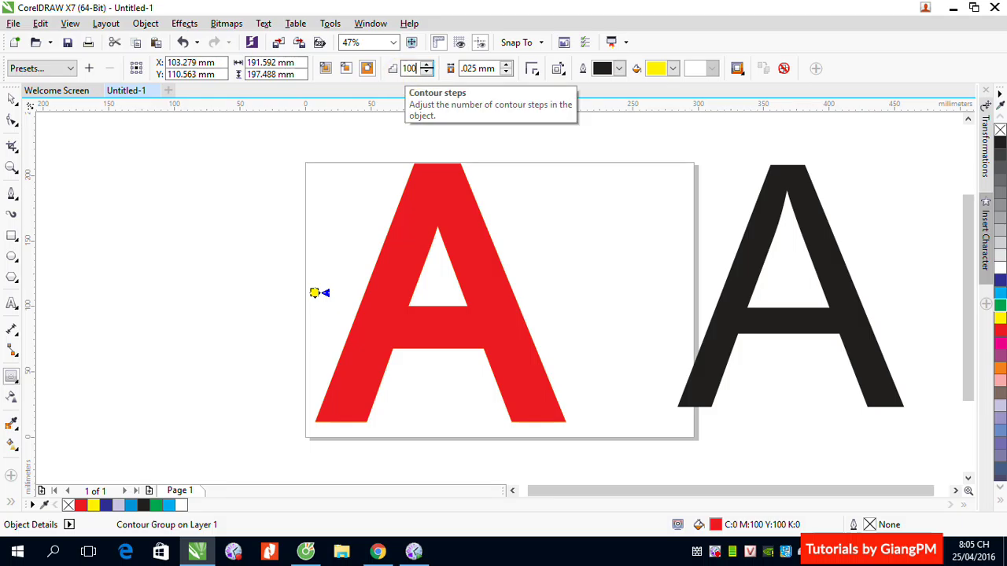
{"action": "key", "text": "Return"}
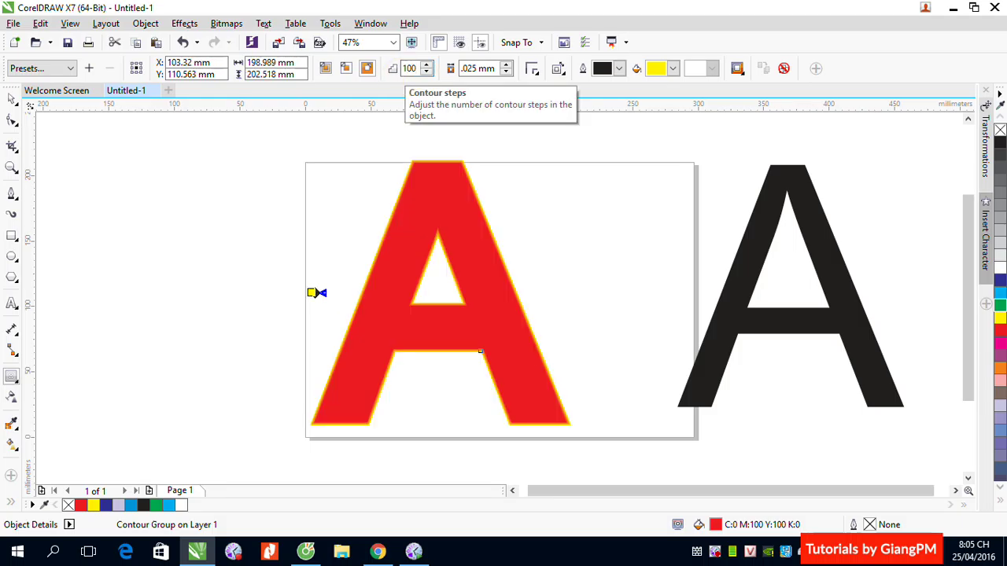
{"action": "double_click", "coordinate": [412, 68]}
{"action": "type", "text": "2"}
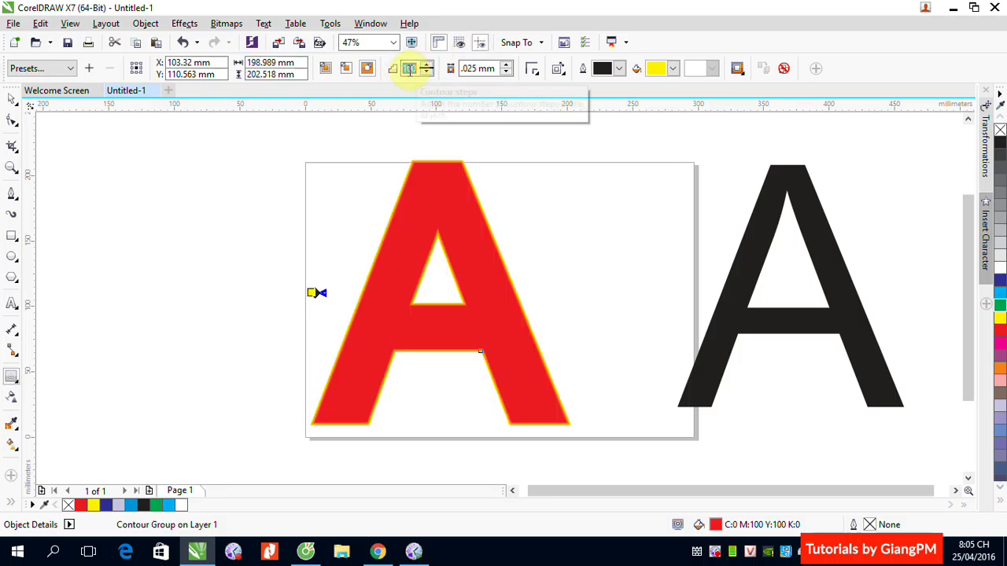
{"action": "type", "text": "00"}
{"action": "key", "text": "Return"}
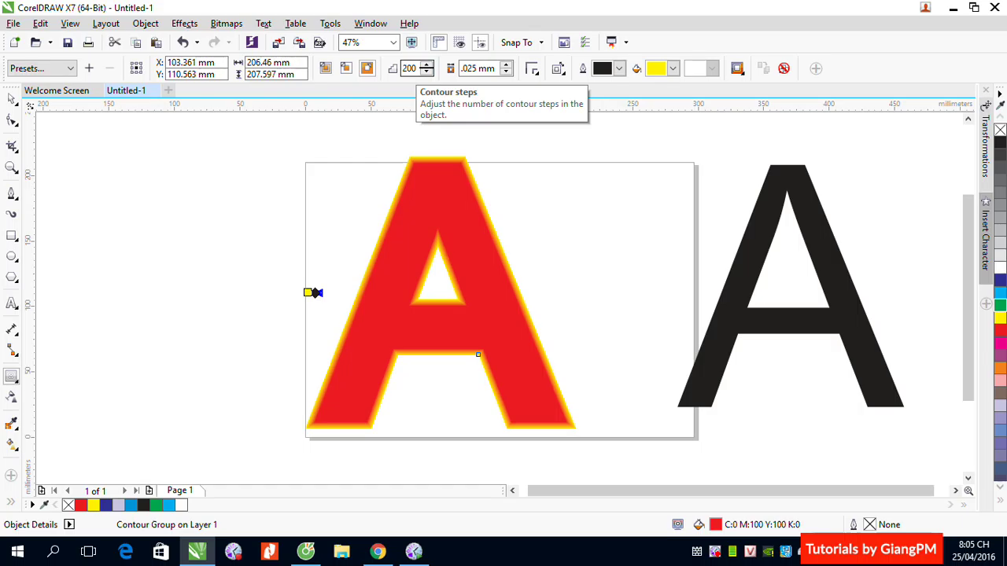
Step: Change the "A" contour to an inside contour, raise its steps to 229, and deselect it
{"action": "left_click", "coordinate": [347, 70]}
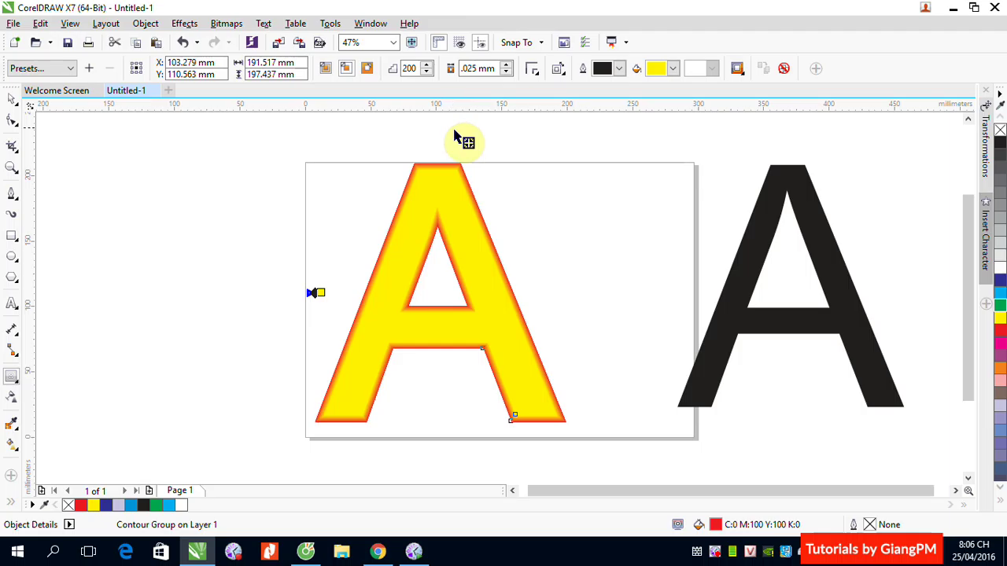
{"action": "left_click", "coordinate": [427, 64]}
{"action": "left_click", "coordinate": [427, 64]}
{"action": "left_click", "coordinate": [427, 65]}
{"action": "left_click", "coordinate": [427, 64]}
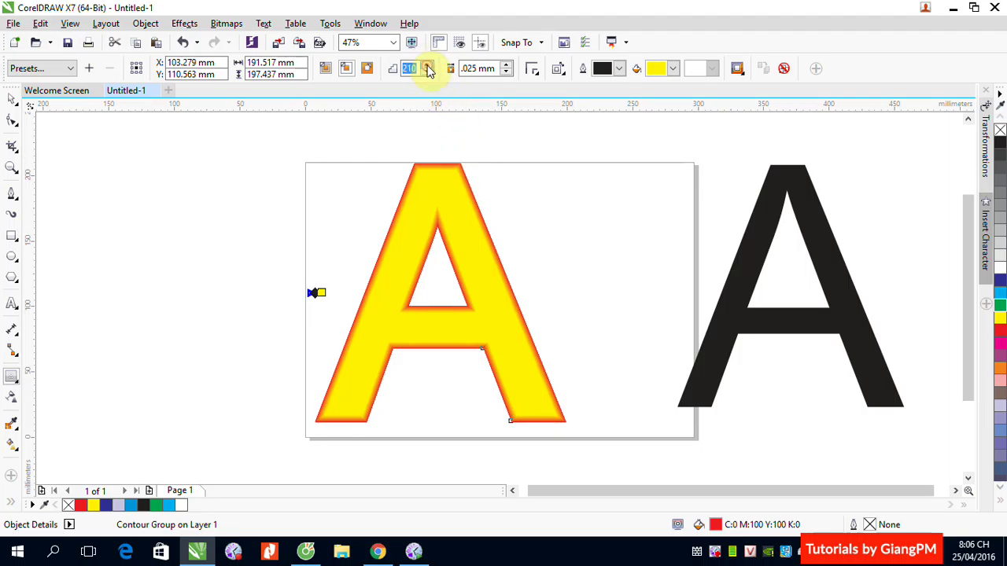
{"action": "left_click", "coordinate": [428, 65]}
{"action": "left_click", "coordinate": [427, 65]}
{"action": "left_click", "coordinate": [427, 65]}
{"action": "left_click", "coordinate": [428, 64]}
{"action": "left_click", "coordinate": [427, 65]}
{"action": "left_click", "coordinate": [427, 64]}
{"action": "left_click", "coordinate": [427, 65]}
{"action": "left_click", "coordinate": [428, 64]}
{"action": "left_click", "coordinate": [427, 64]}
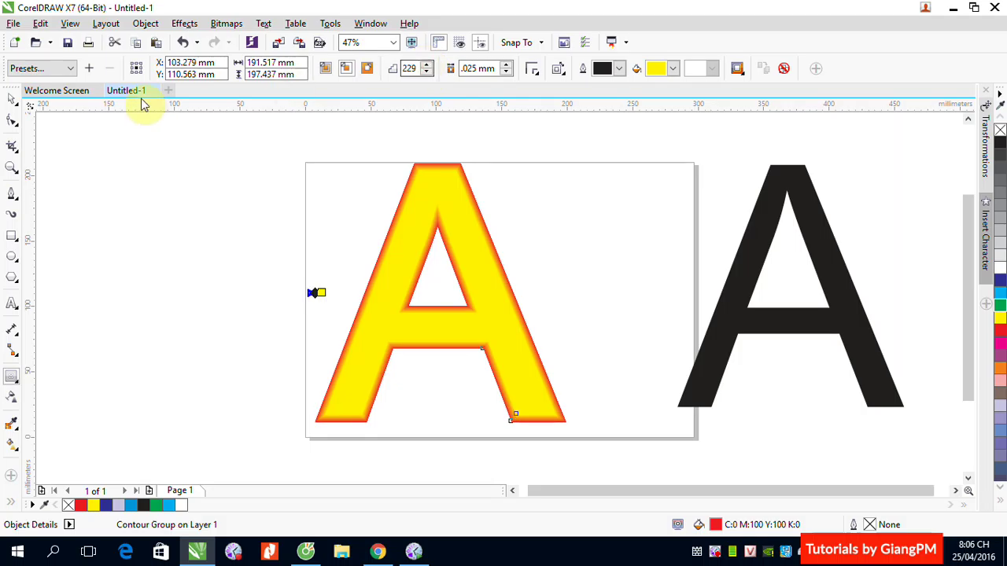
{"action": "left_click", "coordinate": [13, 97]}
{"action": "left_click", "coordinate": [59, 161]}
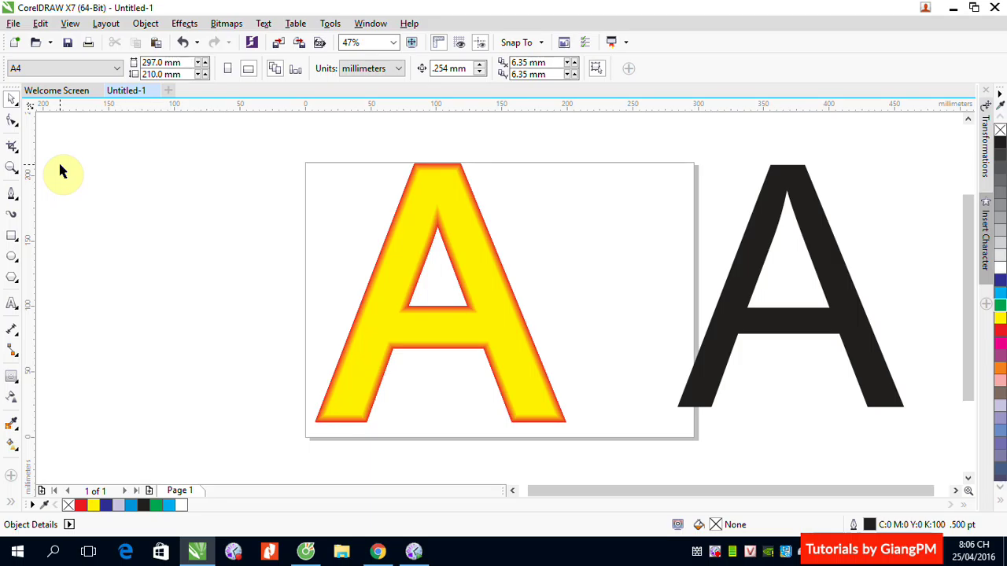
Step: Draw a five-pointed star about 87 × 82 mm outside the page beside the "A", filled yellow with no outline
{"action": "left_click", "coordinate": [12, 280]}
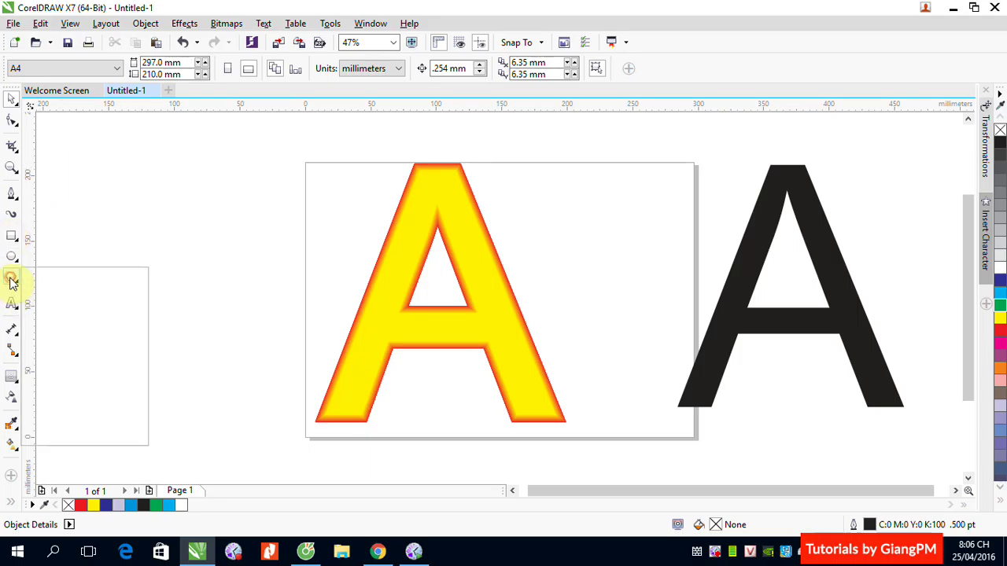
{"action": "left_click", "coordinate": [48, 298]}
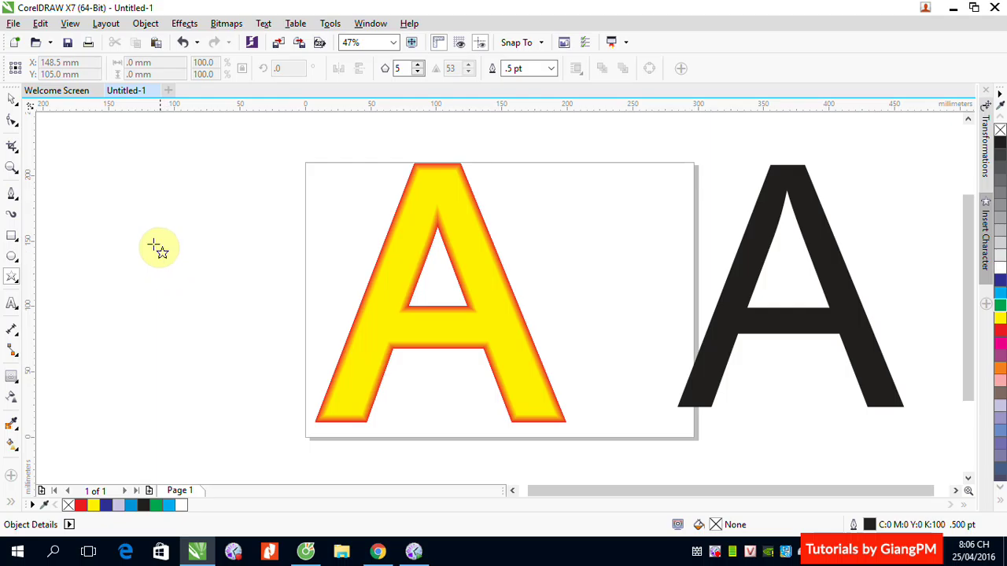
{"action": "left_click_drag", "start_coordinate": [145, 228], "coordinate": [267, 346]}
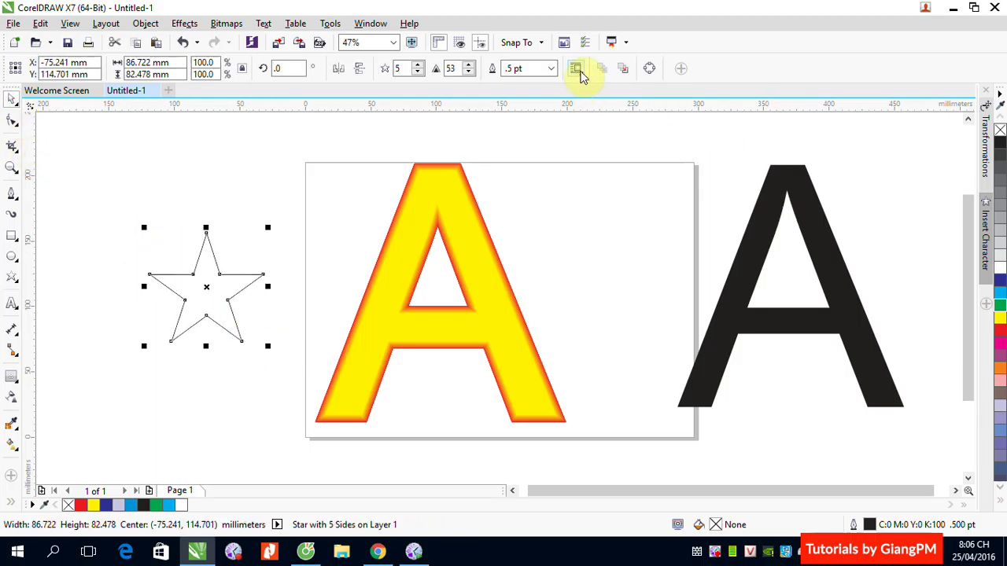
{"action": "left_click", "coordinate": [1000, 317]}
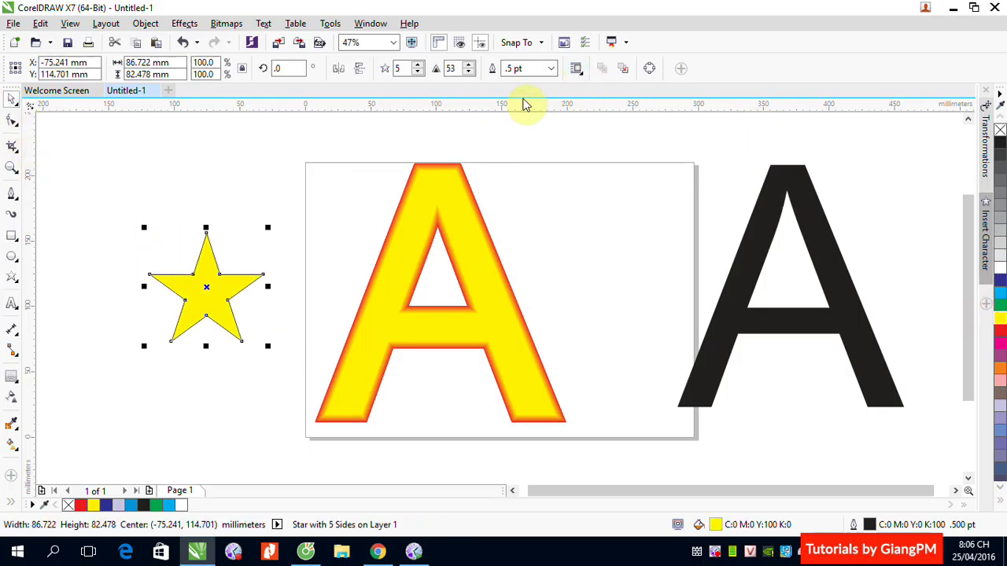
{"action": "right_click", "coordinate": [1000, 130]}
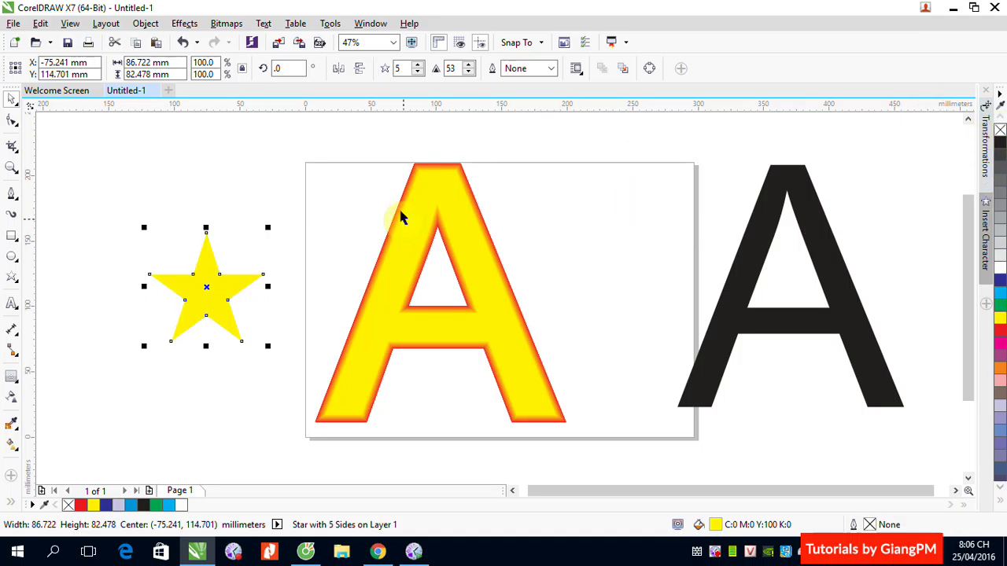
Step: Apply a to-center contour to the star, trying an orange fill color before choosing red, and view the star up close
{"action": "left_click", "coordinate": [12, 376]}
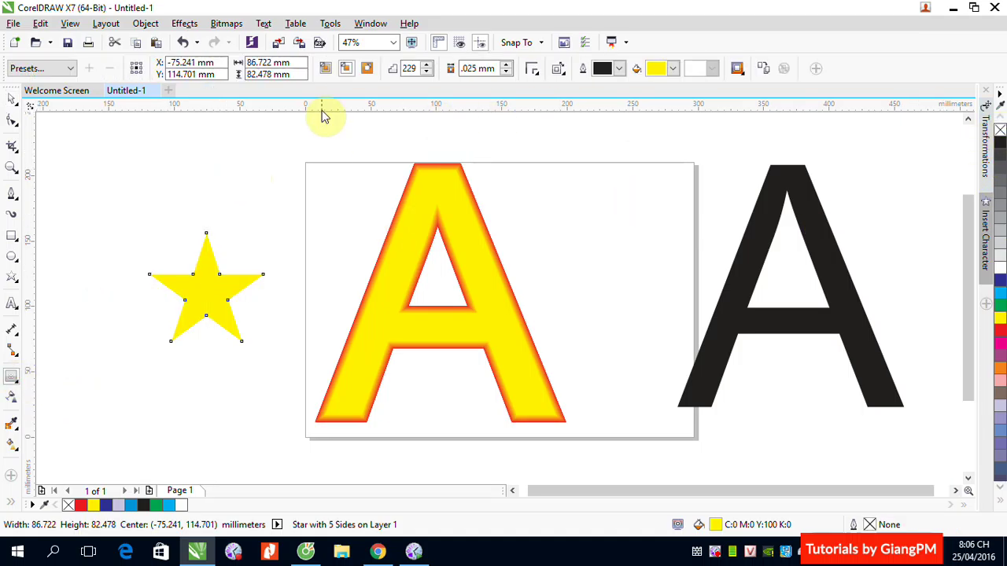
{"action": "left_click", "coordinate": [325, 71]}
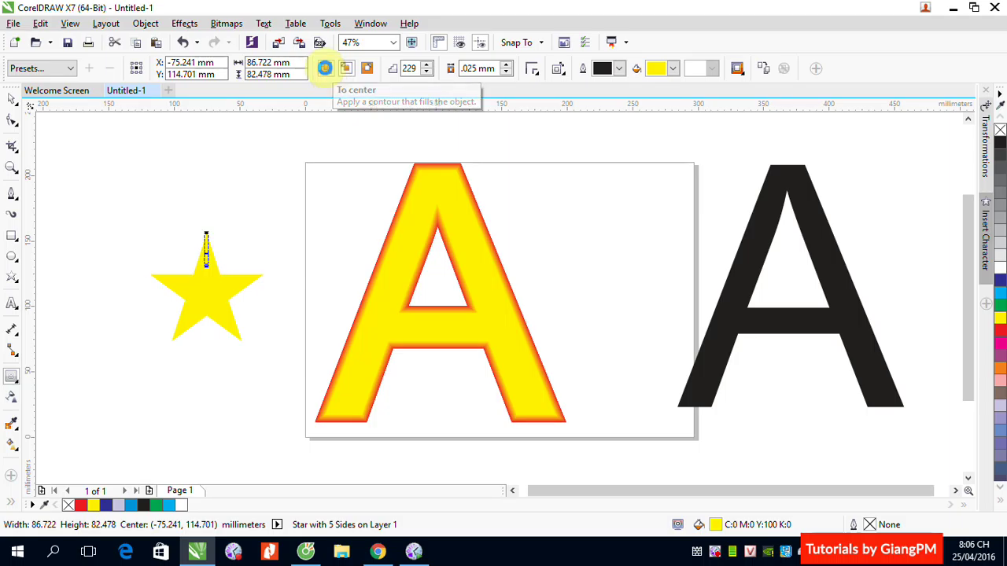
{"action": "left_click", "coordinate": [676, 69]}
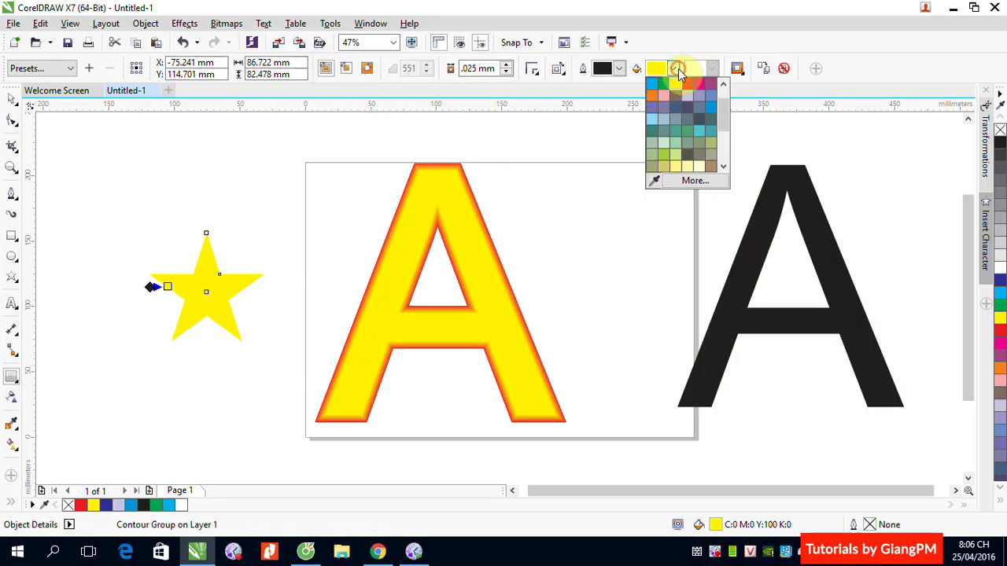
{"action": "left_click", "coordinate": [651, 96]}
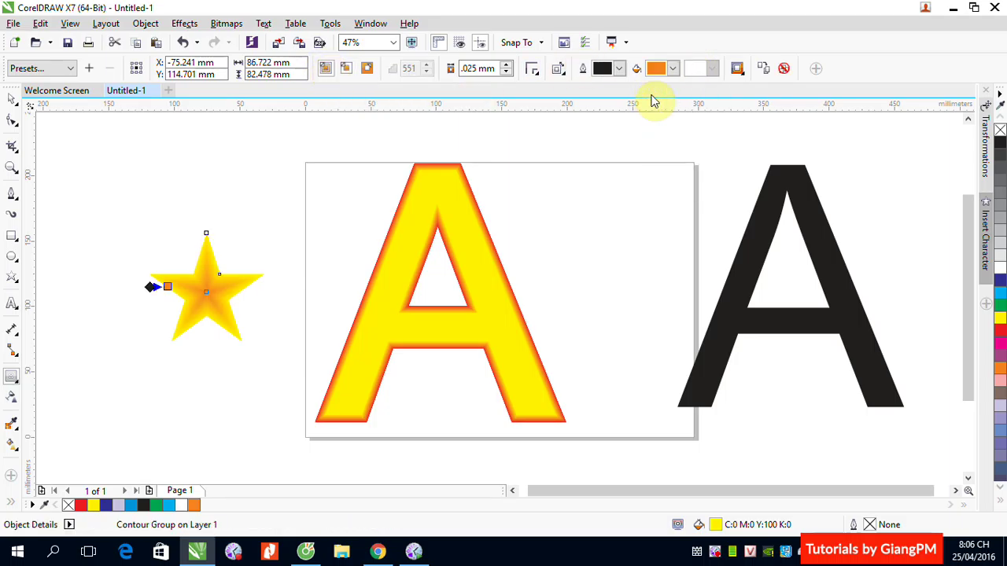
{"action": "left_click", "coordinate": [672, 68]}
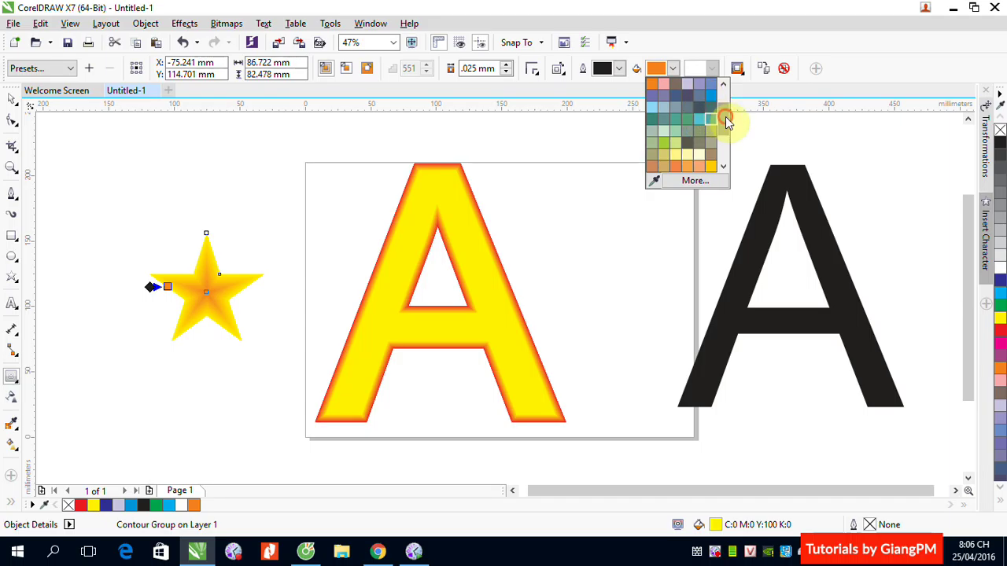
{"action": "scroll", "coordinate": [725, 116], "scroll_direction": "up", "scroll_amount": 2}
{"action": "left_click", "coordinate": [690, 110]}
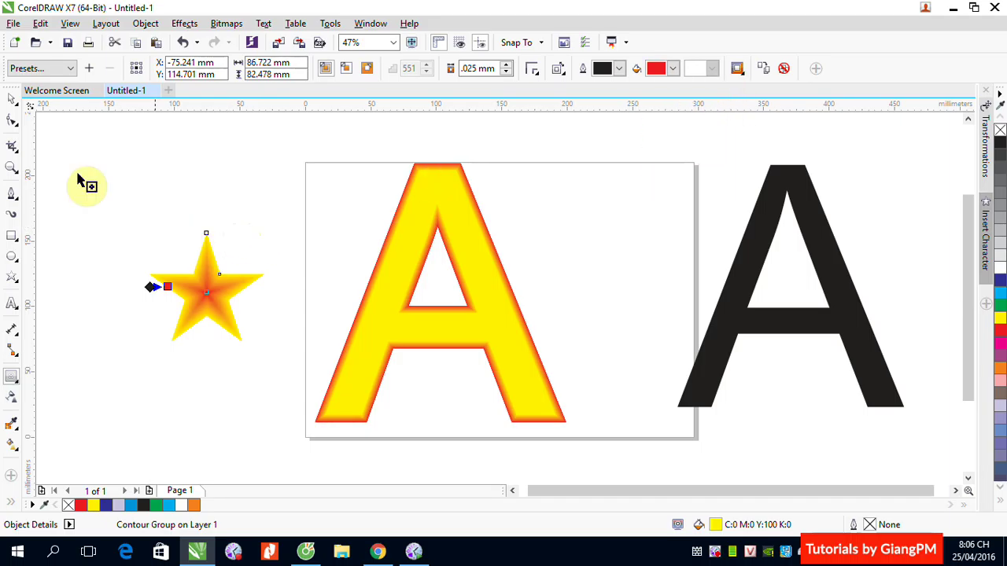
{"action": "left_click", "coordinate": [12, 99]}
{"action": "left_click", "coordinate": [236, 232]}
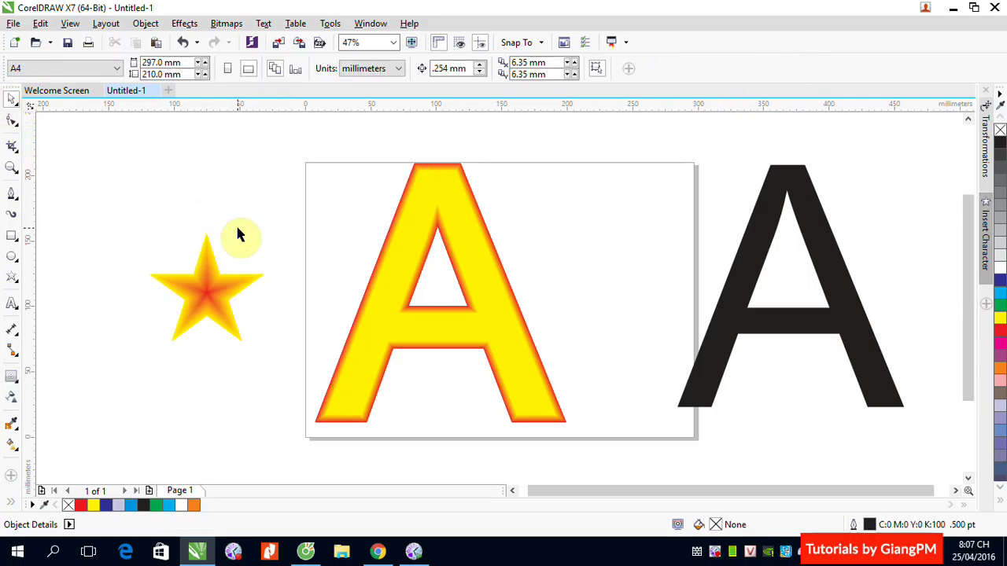
{"action": "key", "text": "F2"}
{"action": "left_click_drag", "start_coordinate": [139, 225], "coordinate": [318, 379]}
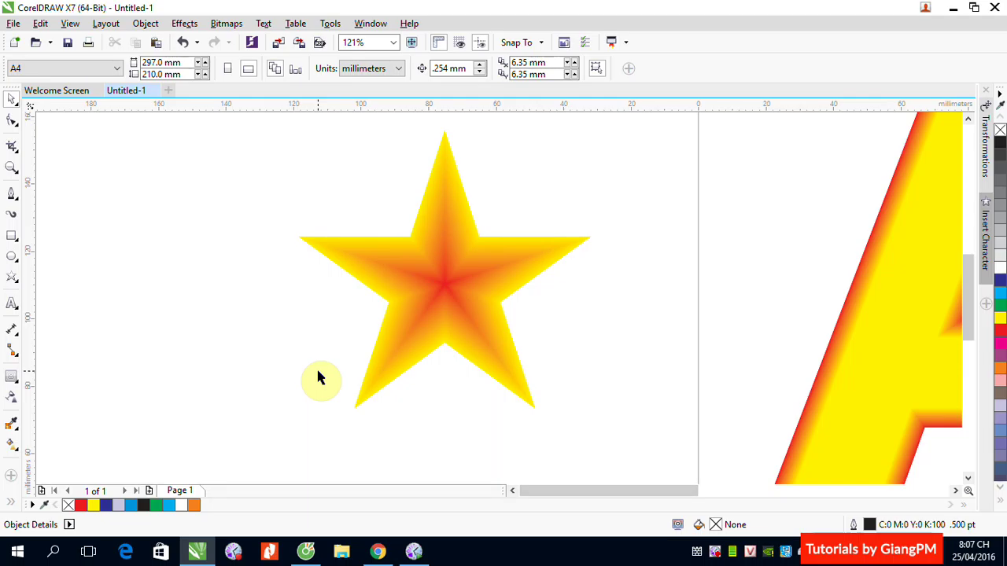
Step: Open the drawing DAU DVD.cdr from the folder E:\003_PR\003_ITPlus\Resource\Corel\DVD
{"action": "left_click", "coordinate": [35, 47]}
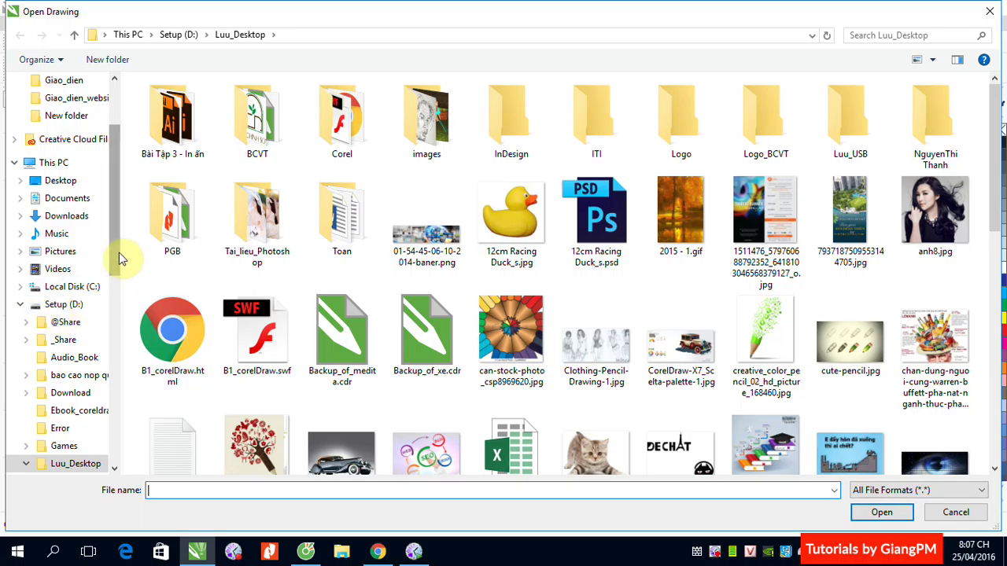
{"action": "left_click_drag", "start_coordinate": [117, 251], "coordinate": [126, 439]}
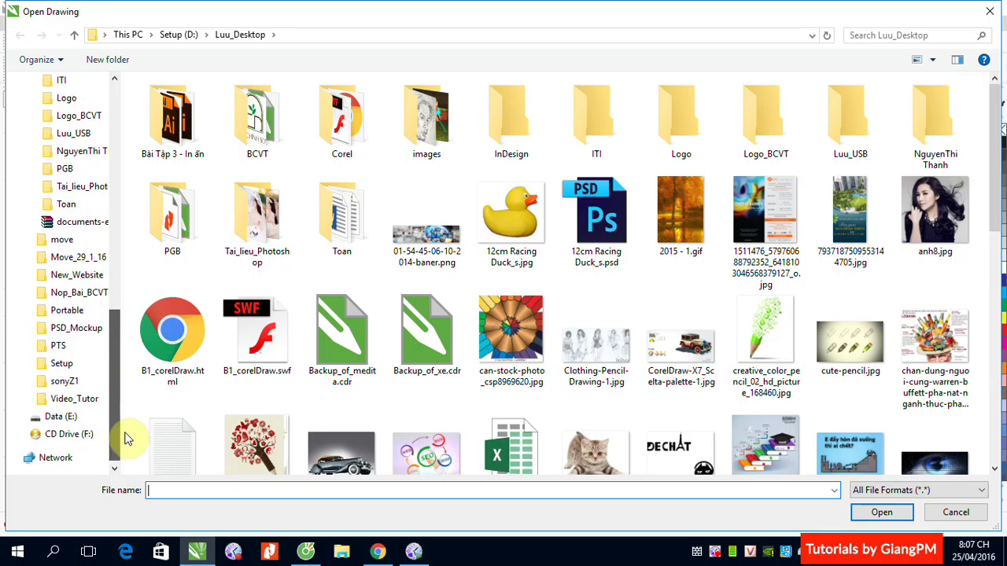
{"action": "left_click", "coordinate": [60, 417]}
{"action": "left_click", "coordinate": [165, 150]}
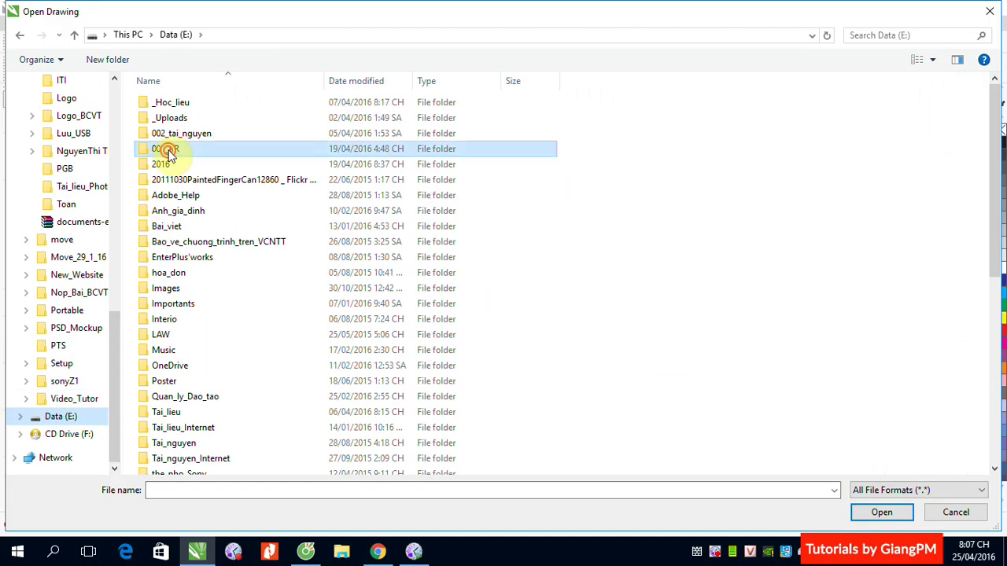
{"action": "double_click", "coordinate": [167, 150]}
{"action": "double_click", "coordinate": [187, 119]}
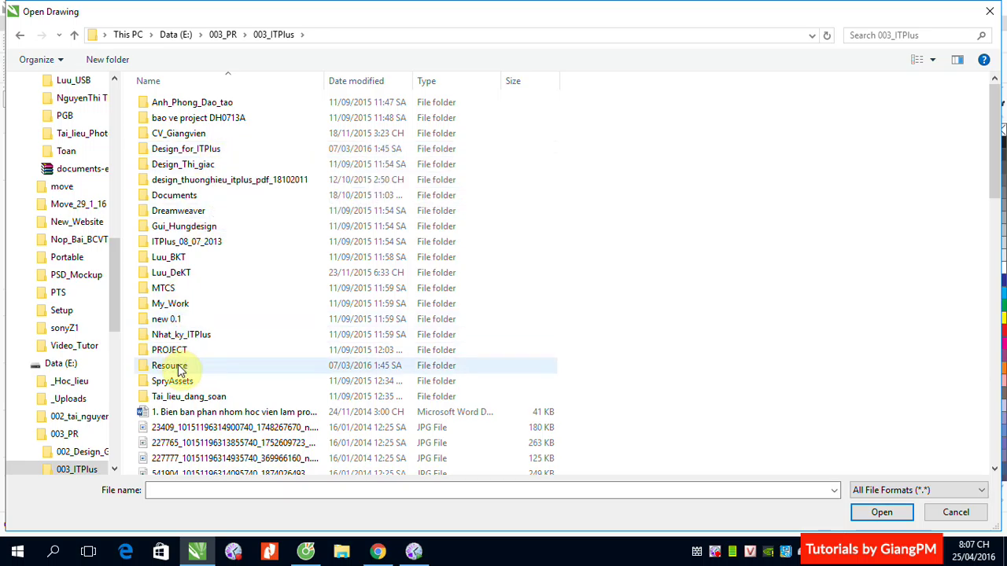
{"action": "double_click", "coordinate": [169, 365]}
{"action": "double_click", "coordinate": [603, 124]}
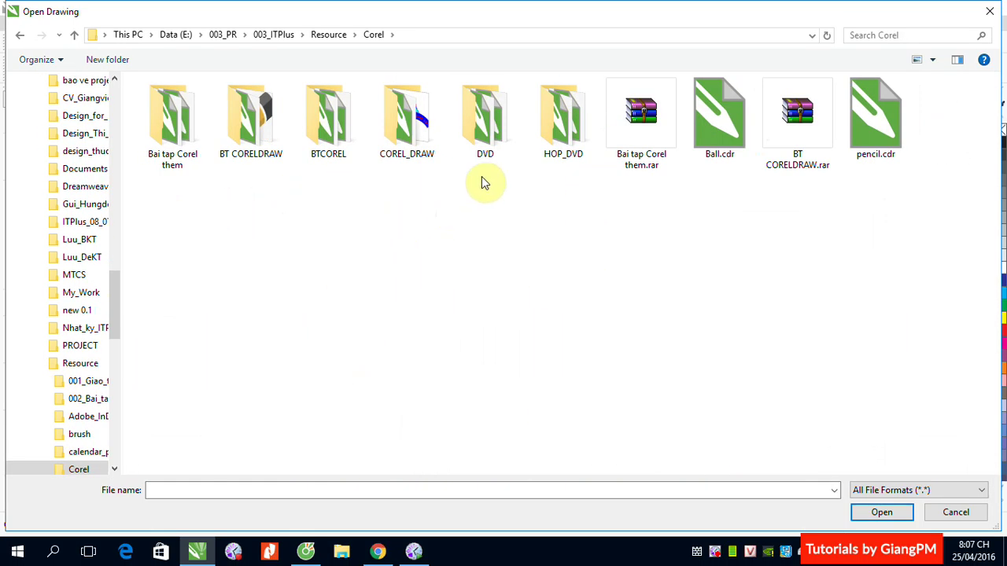
{"action": "left_click", "coordinate": [486, 126]}
{"action": "double_click", "coordinate": [485, 126]}
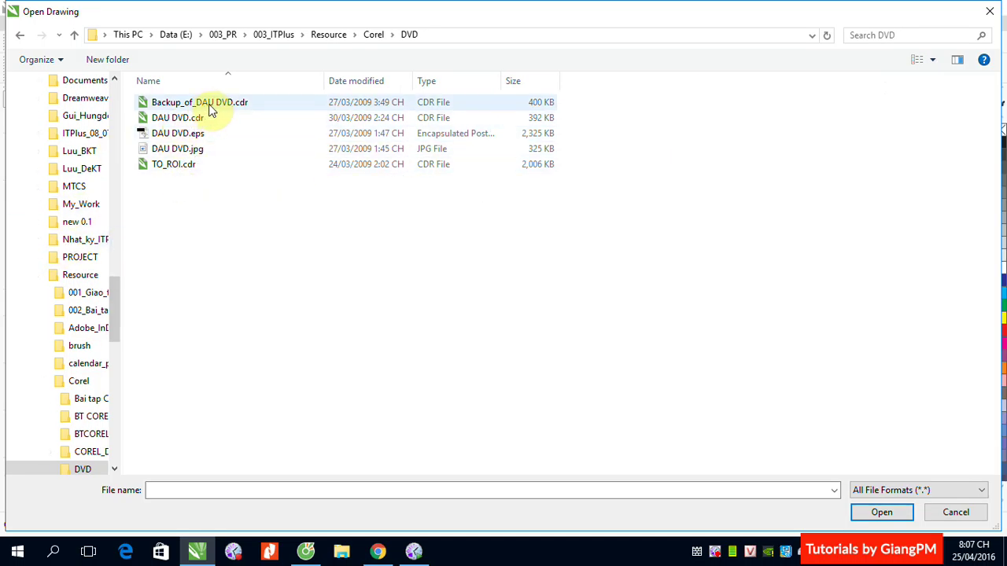
{"action": "double_click", "coordinate": [189, 118]}
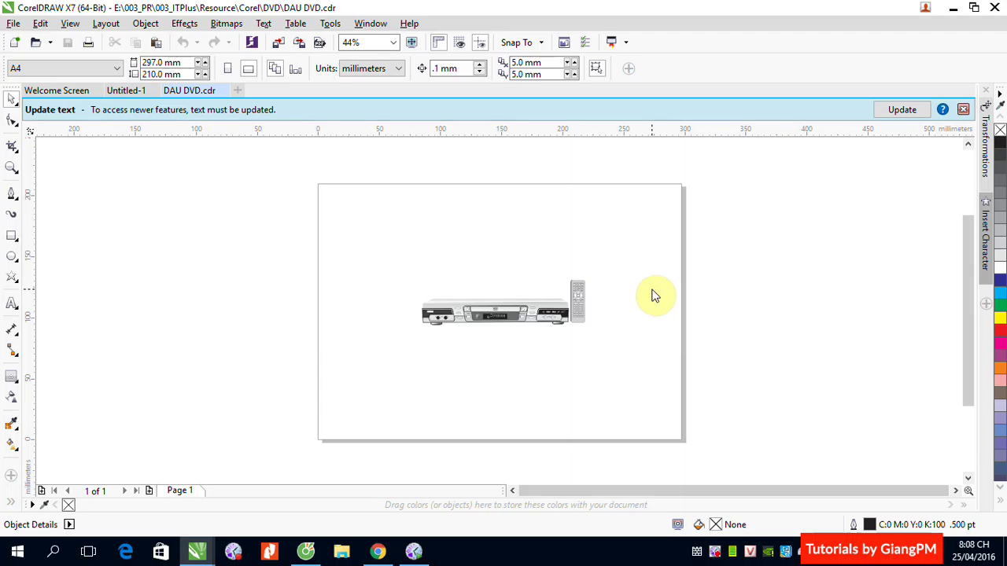
Step: Move the DVD player's top panel and its left foot away from the body, undoing each move
{"action": "key", "text": "XF86AudioRaiseVolume"}
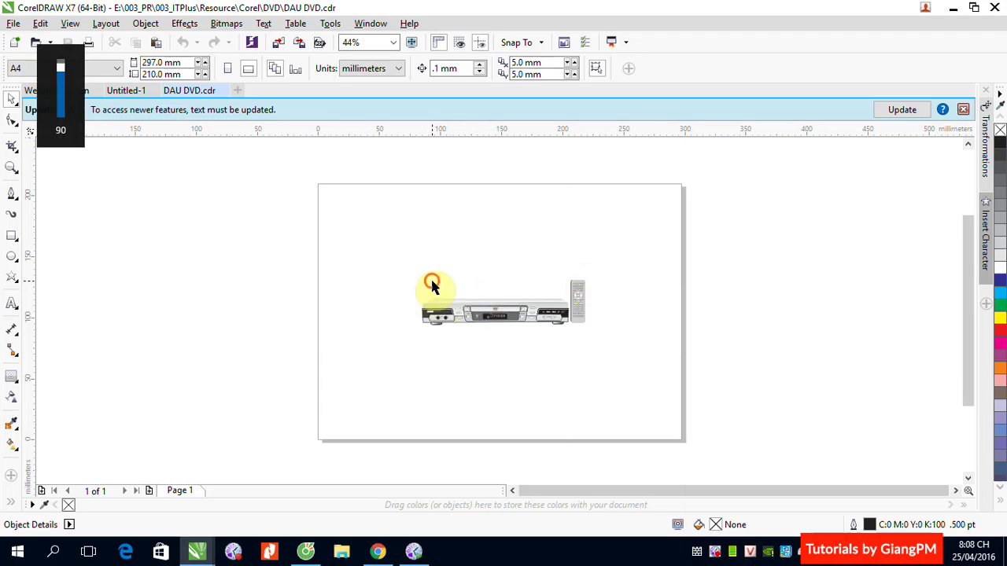
{"action": "key", "text": "z"}
{"action": "left_click_drag", "start_coordinate": [421, 281], "coordinate": [598, 330]}
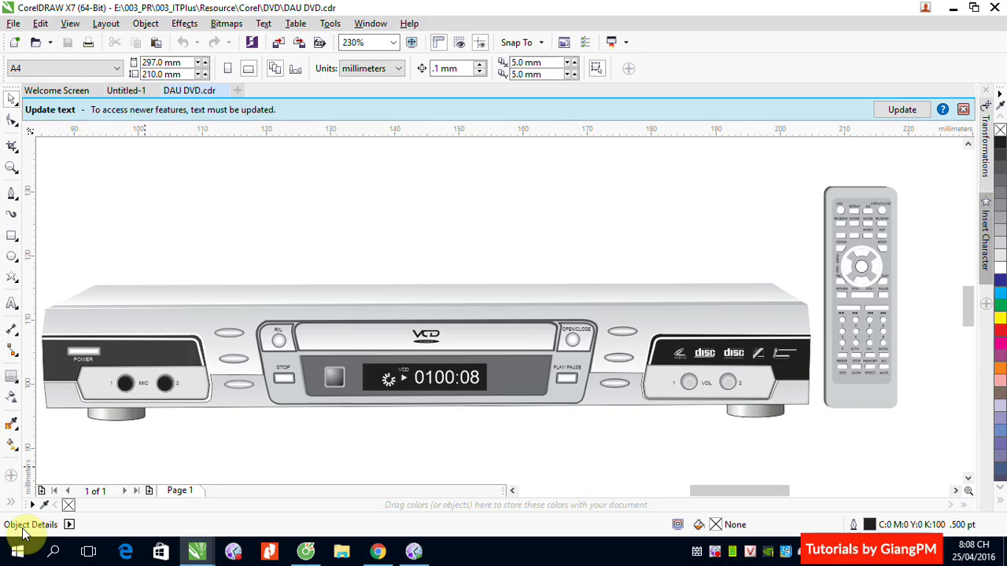
{"action": "left_click", "coordinate": [378, 295]}
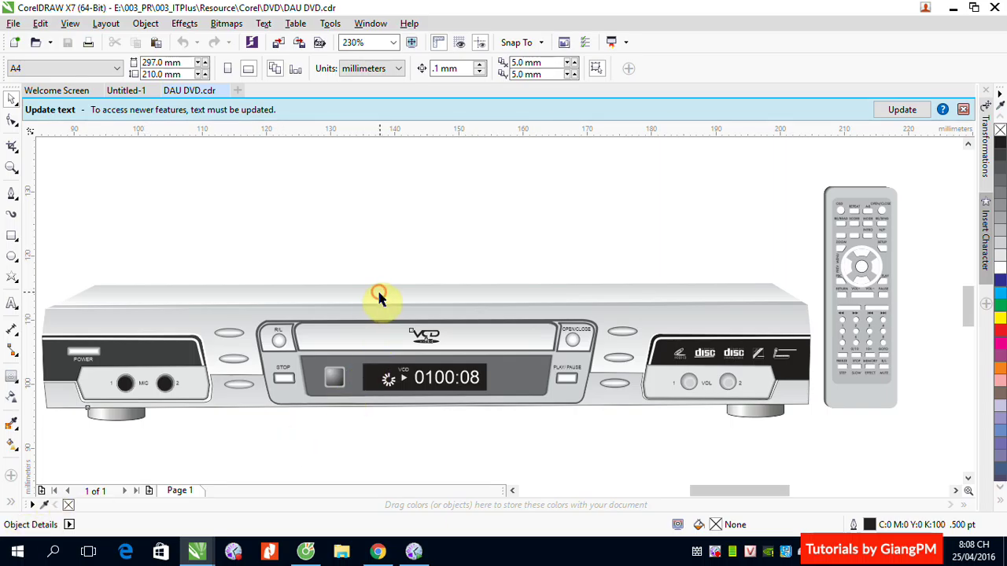
{"action": "left_click", "coordinate": [473, 68]}
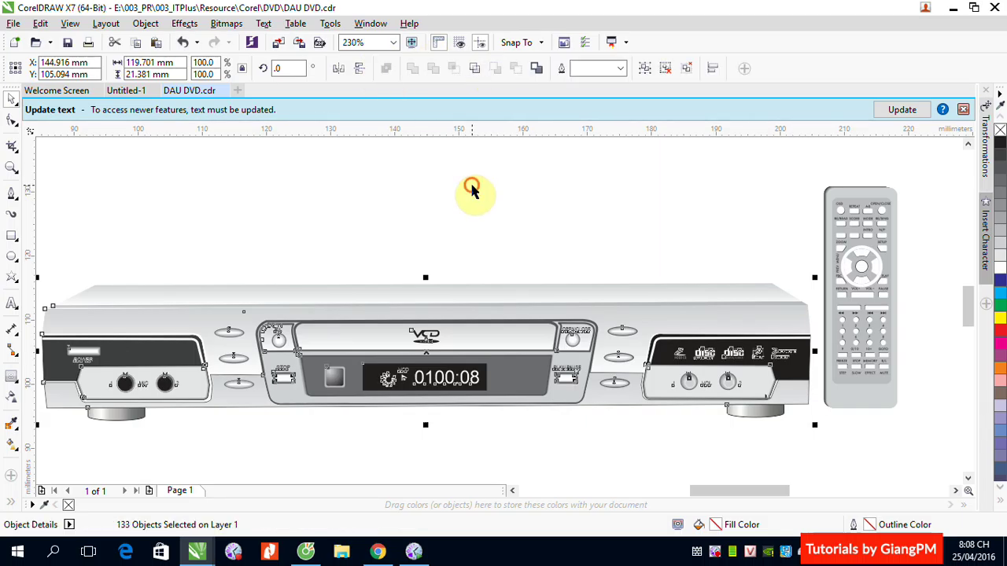
{"action": "left_click", "coordinate": [472, 188]}
{"action": "left_click_drag", "start_coordinate": [453, 289], "coordinate": [461, 201]}
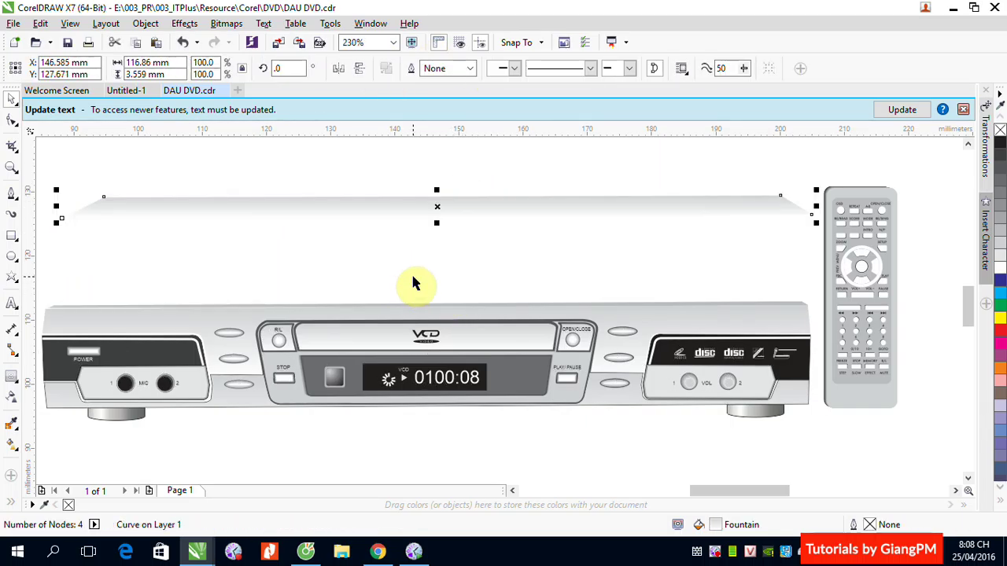
{"action": "key", "text": "ctrl+z"}
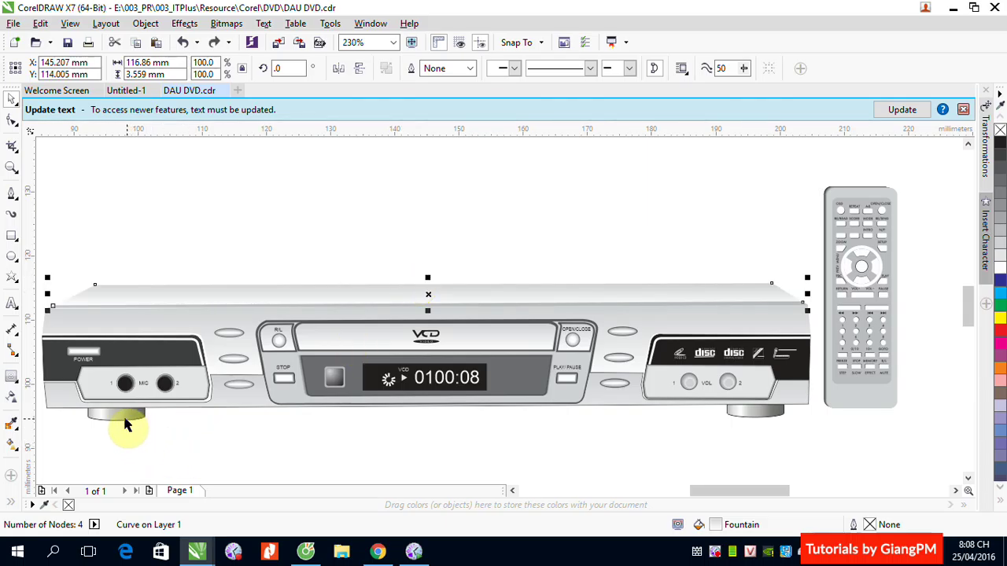
{"action": "left_click_drag", "start_coordinate": [128, 416], "coordinate": [165, 470]}
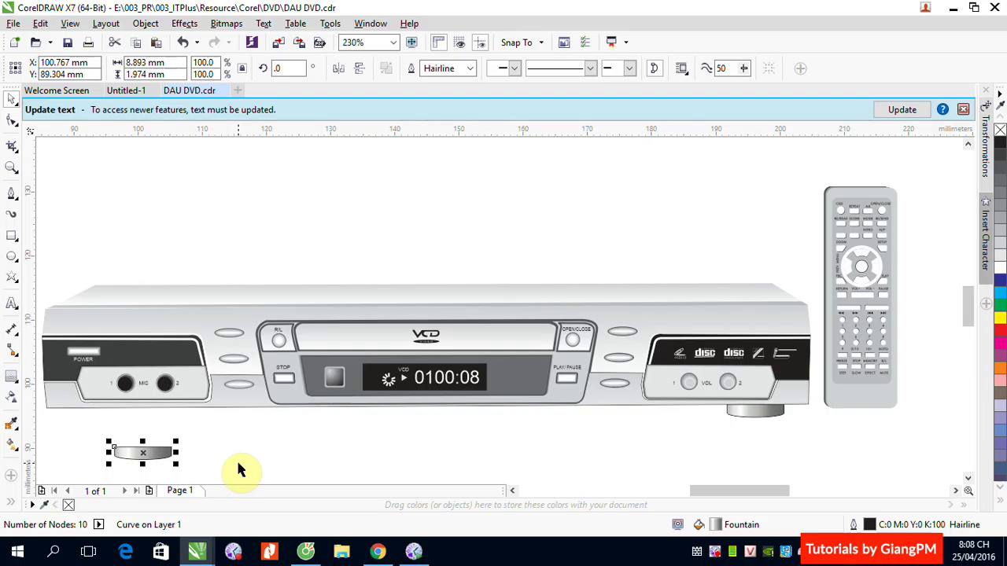
{"action": "key", "text": "ctrl+z"}
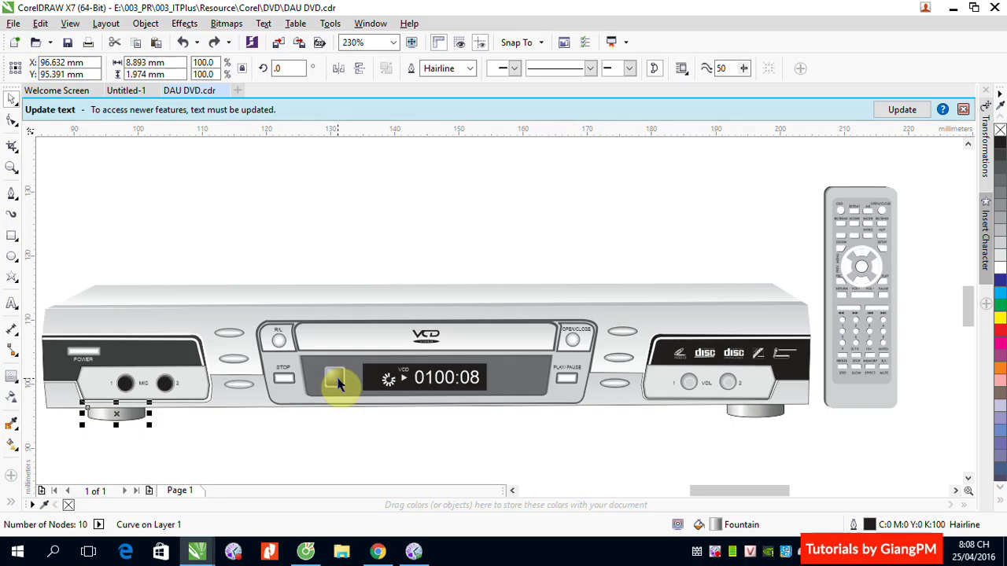
Step: Examine the gradient-filled square button beside the player's display up close
{"action": "scroll", "coordinate": [348, 397], "scroll_direction": "up", "scroll_amount": 5}
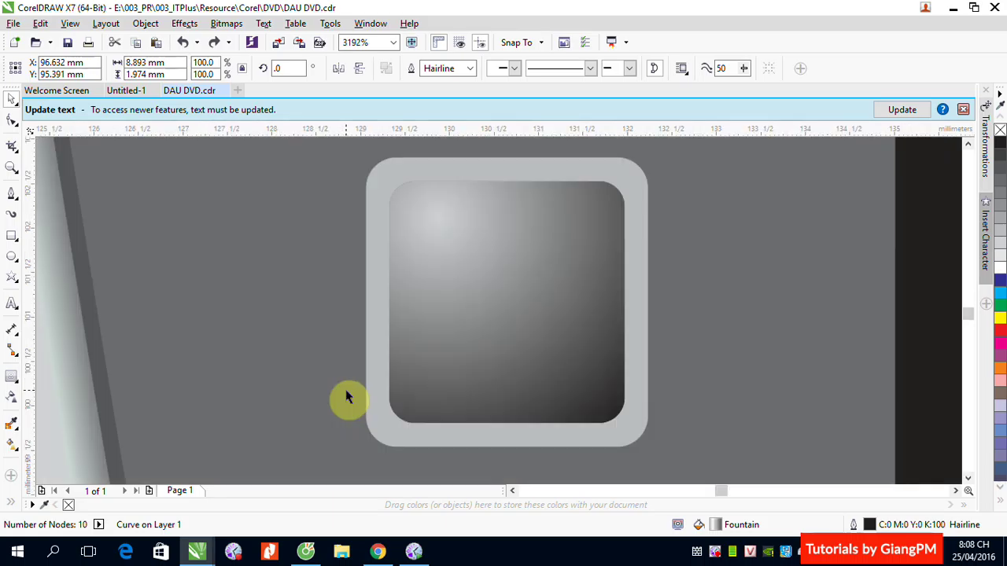
{"action": "left_click", "coordinate": [445, 270]}
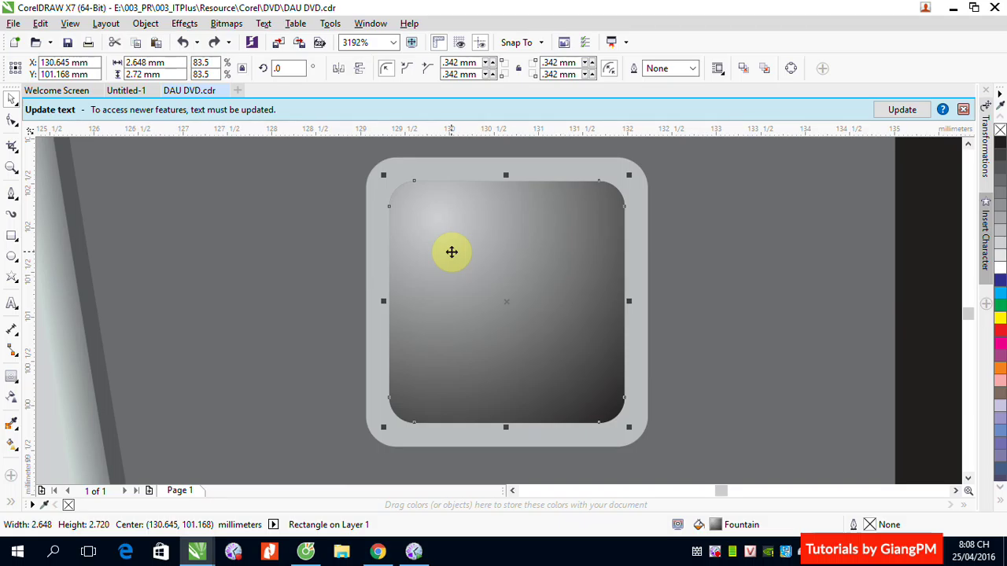
{"action": "scroll", "coordinate": [452, 252], "scroll_direction": "down", "scroll_amount": 4}
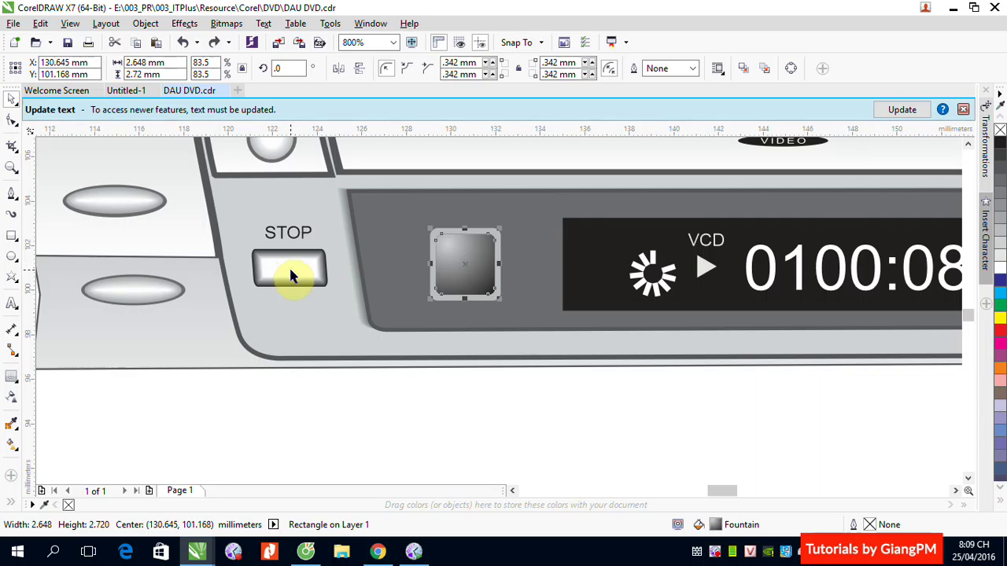
Step: Ready the Rectangle tool for drawing near the STOP button of the DVD player
{"action": "left_click", "coordinate": [12, 236]}
{"action": "left_click_drag", "start_coordinate": [225, 231], "coordinate": [386, 338]}
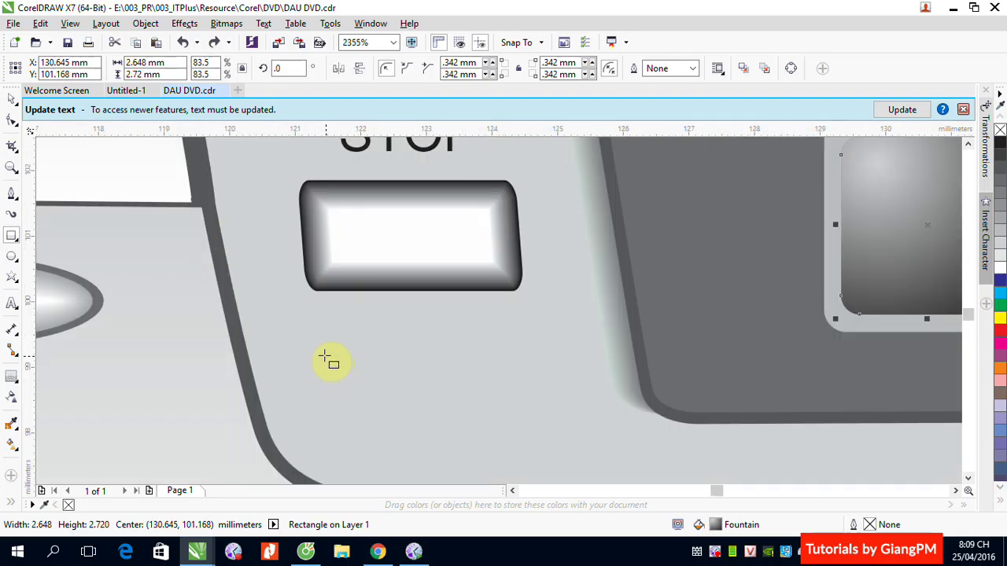